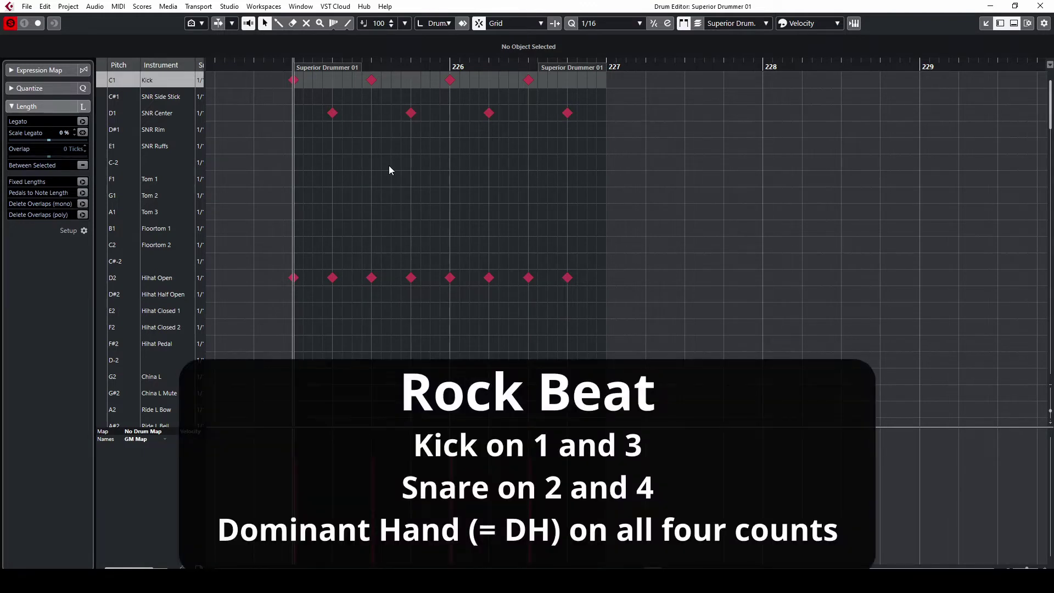
# Play the rock beat, and open the Rock Beat Variation drum part at bar 227 in the Drum Editor to review and play it
pyautogui.press('space')
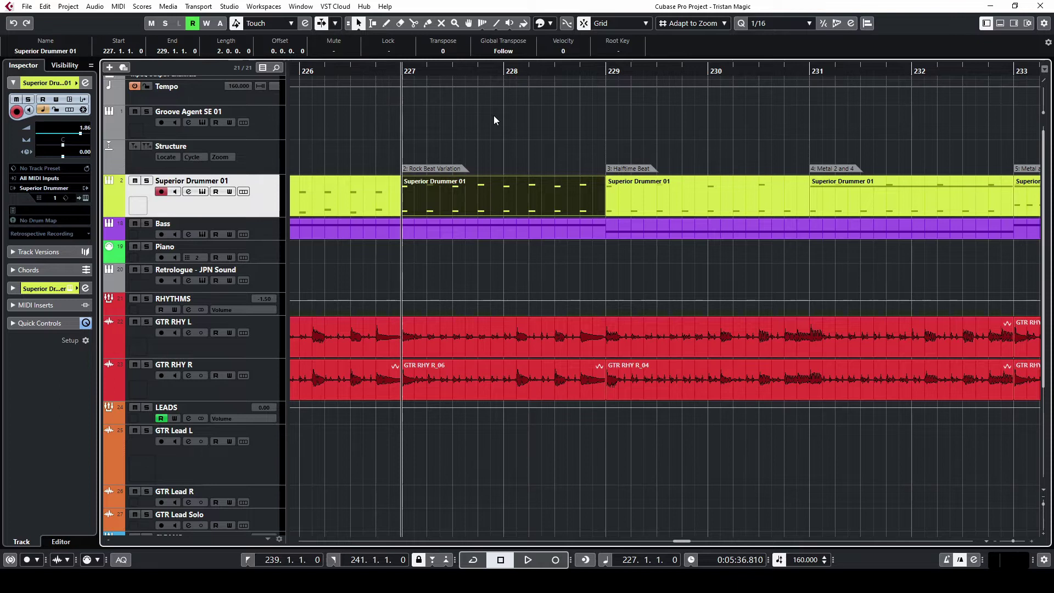
pyautogui.hotkey('ctrl', 'e')
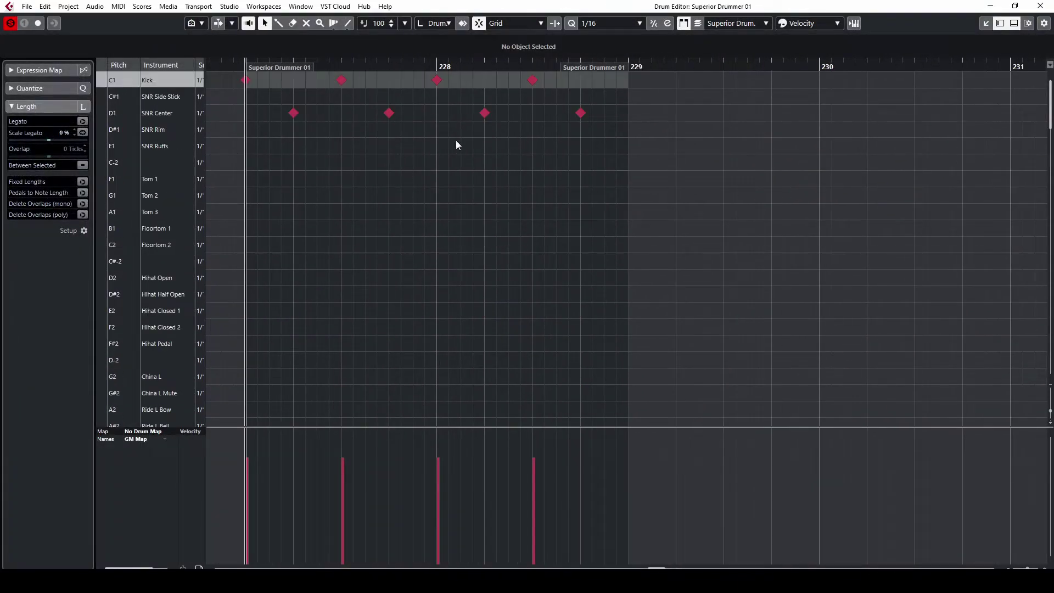
pyautogui.scroll(-3, 453, 250)
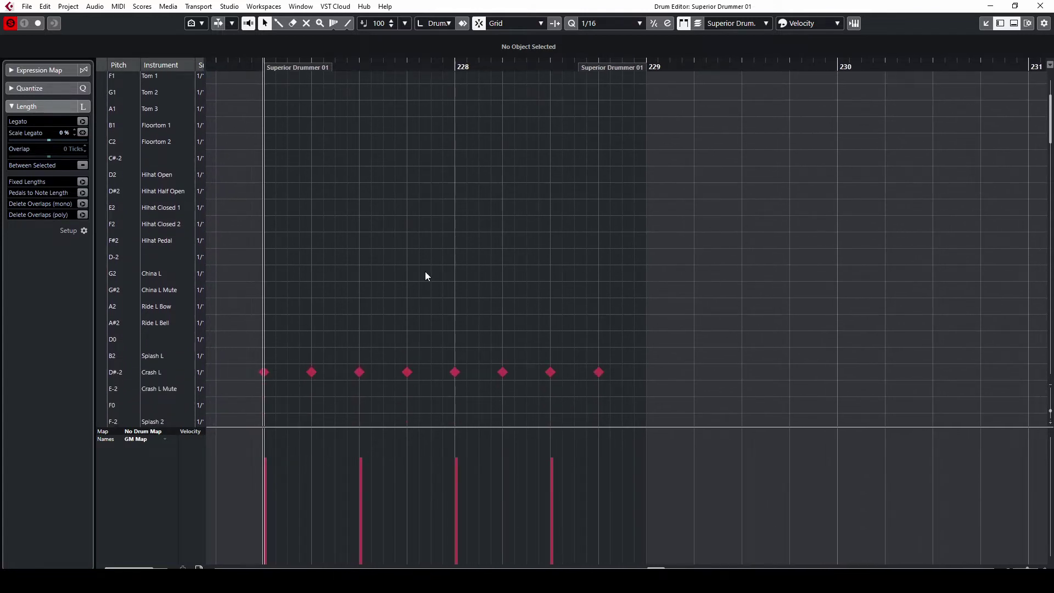
pyautogui.press('space')
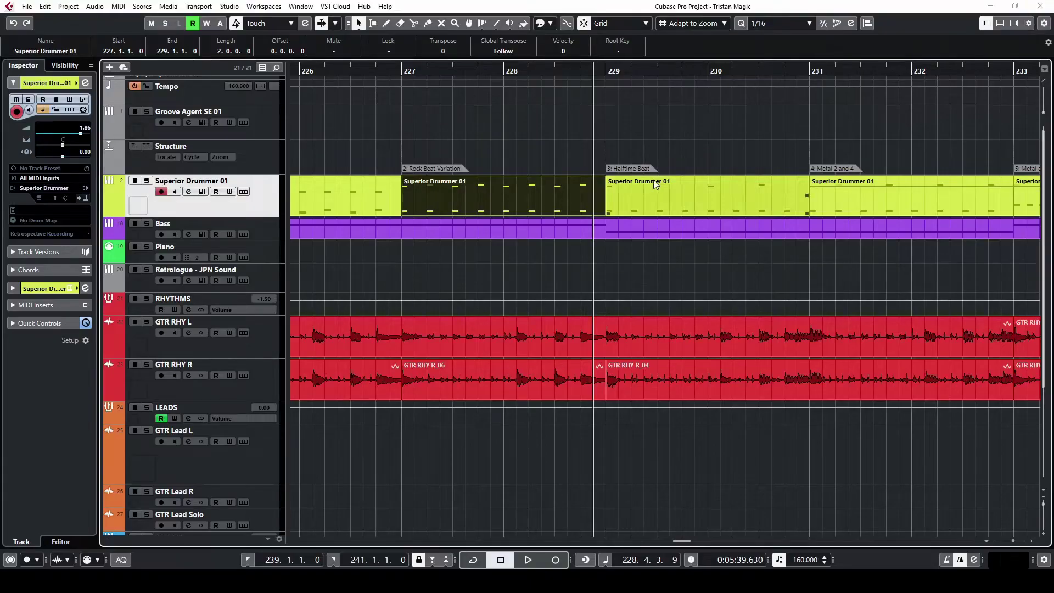
# Open the Halftime Beat drum part in the Drum Editor, with the playhead at bar 229, and review and play its notes
pyautogui.click(686, 179)
pyautogui.hscroll(3, 565, 143)
pyautogui.click(460, 72)
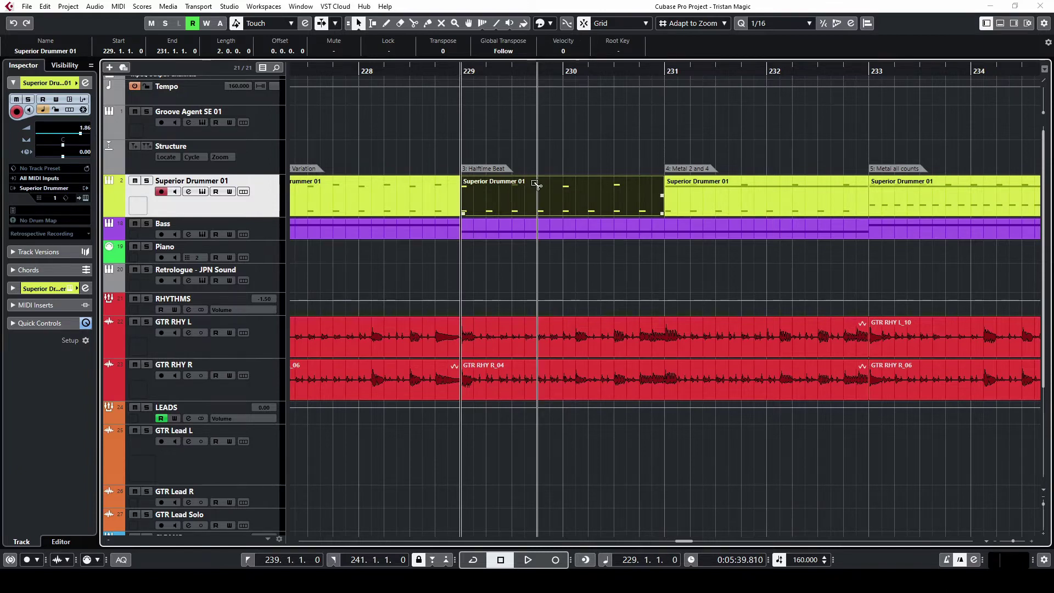
pyautogui.doubleClick(535, 183)
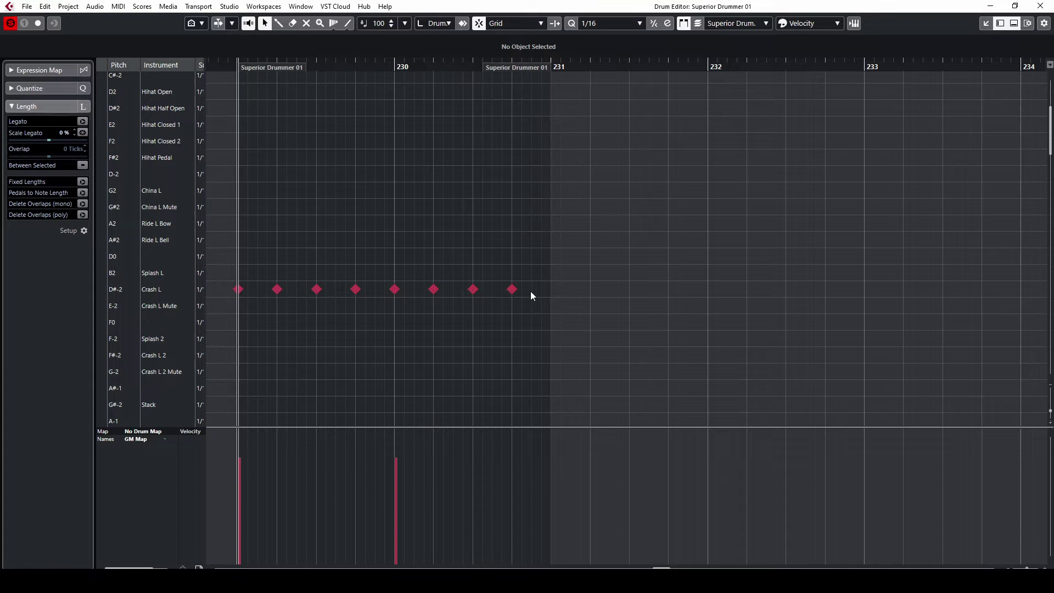
pyautogui.scroll(5, 439, 326)
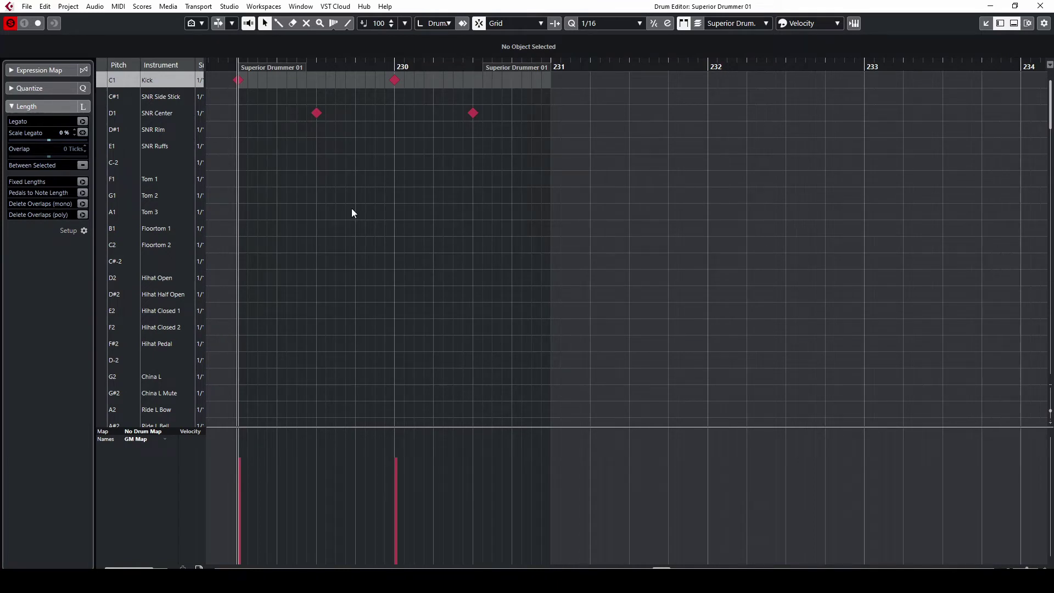
pyautogui.press('space')
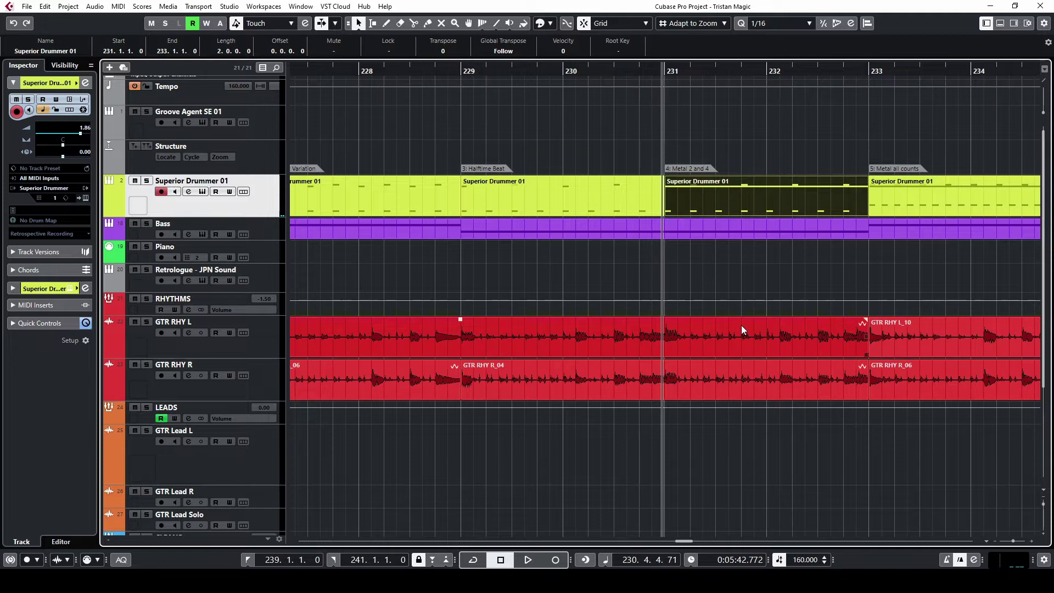
# Review the Metal 2 and 4 and the Metal all counts drum parts in the Drum Editor, playing each one
pyautogui.press('Return')
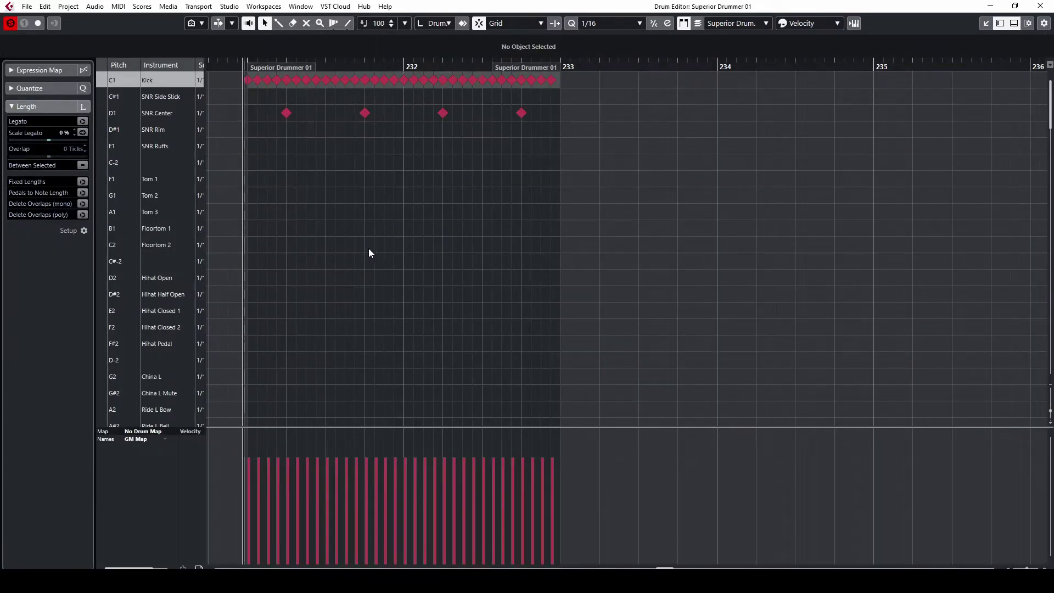
pyautogui.press('space')
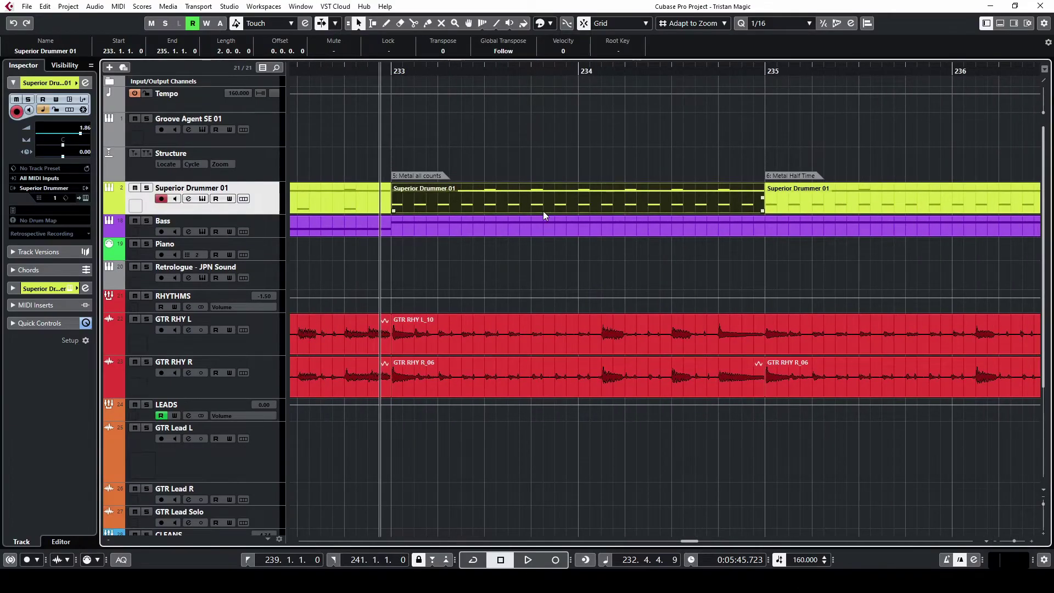
pyautogui.doubleClick(542, 210)
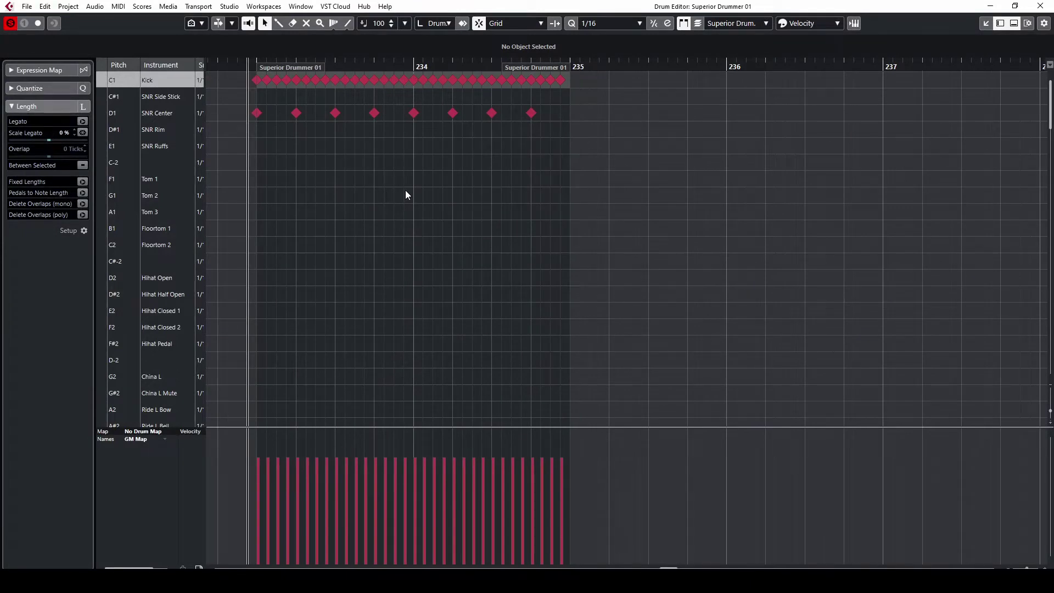
pyautogui.scroll(-8, 405, 192)
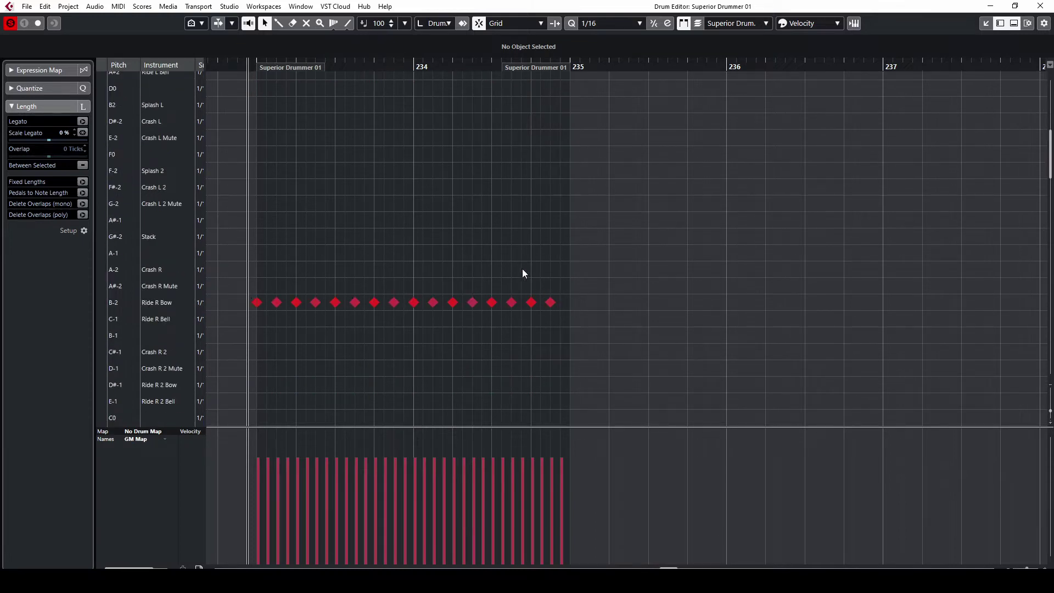
pyautogui.scroll(8, 481, 242)
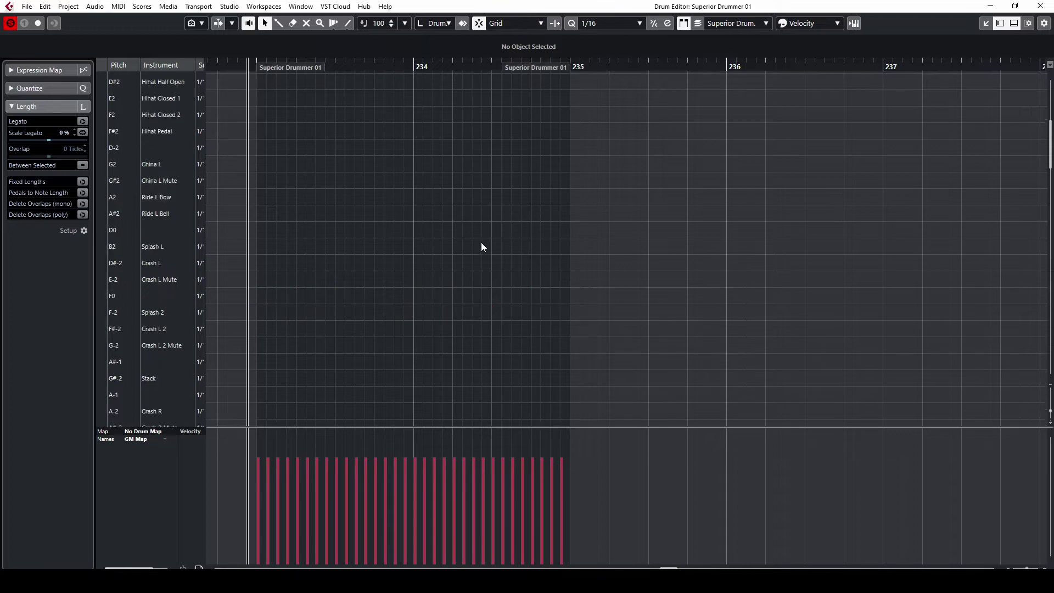
pyautogui.press('space')
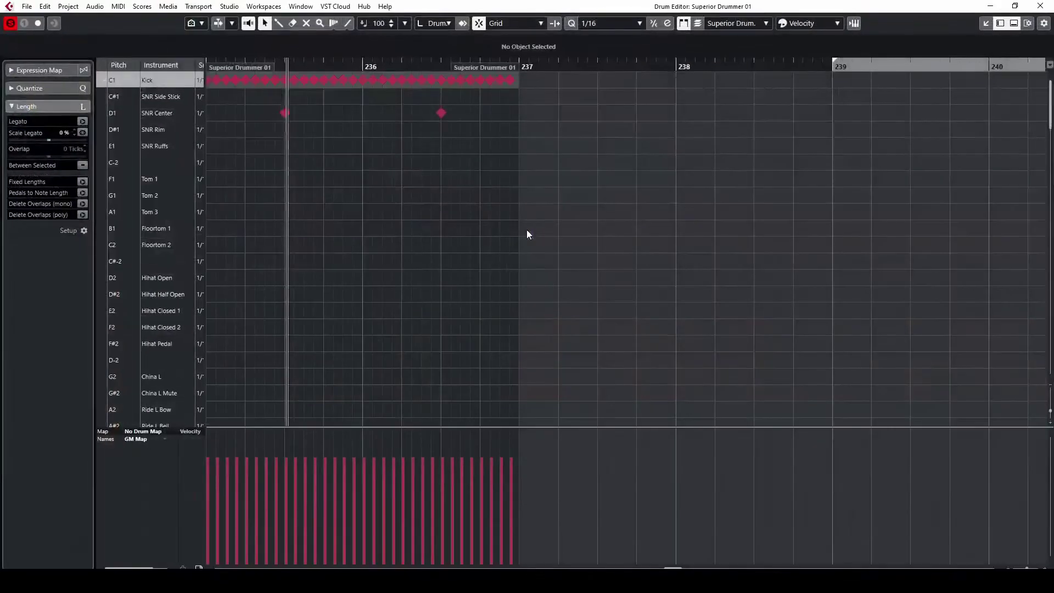
# Review the Metal Half Time part's drum notes, play it from bar 235, and close the Drum Editor
pyautogui.hscroll(-3, 474, 248)
pyautogui.scroll(-10, 475, 246)
pyautogui.scroll(10, 505, 288)
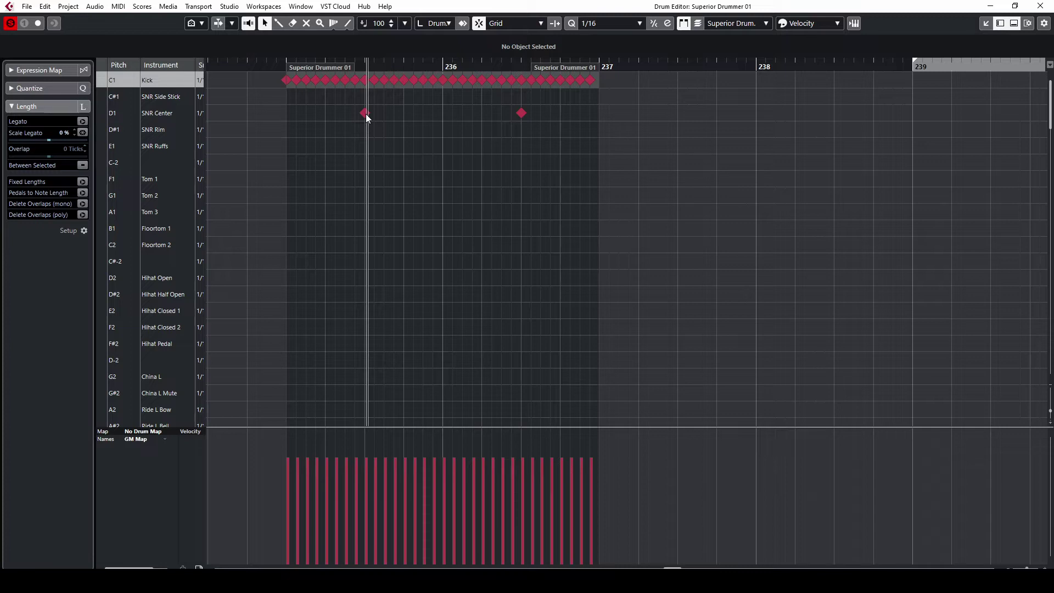
pyautogui.click(281, 66)
pyautogui.press('space')
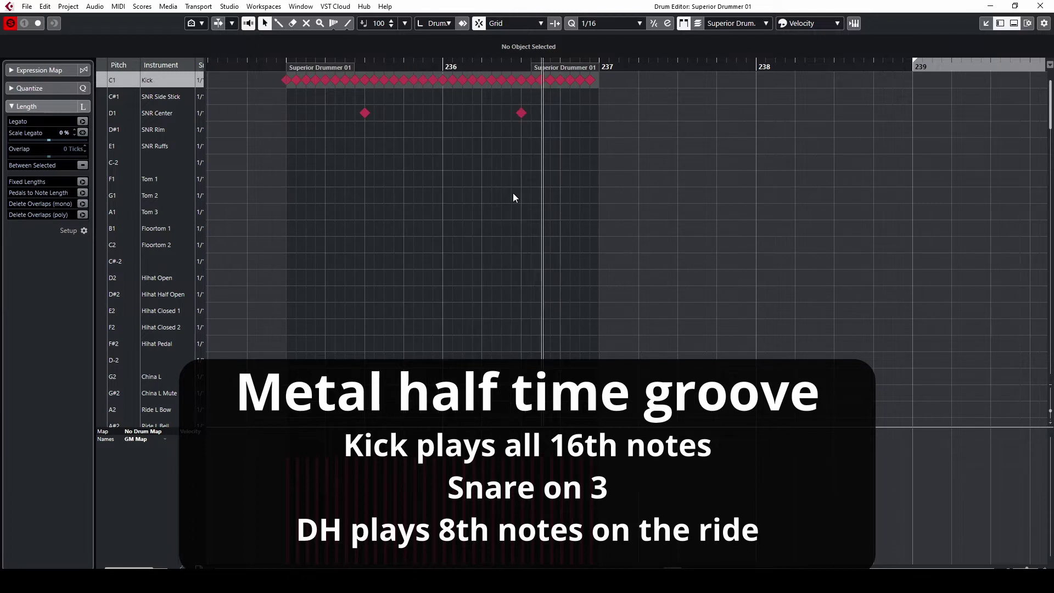
pyautogui.click(1050, 11)
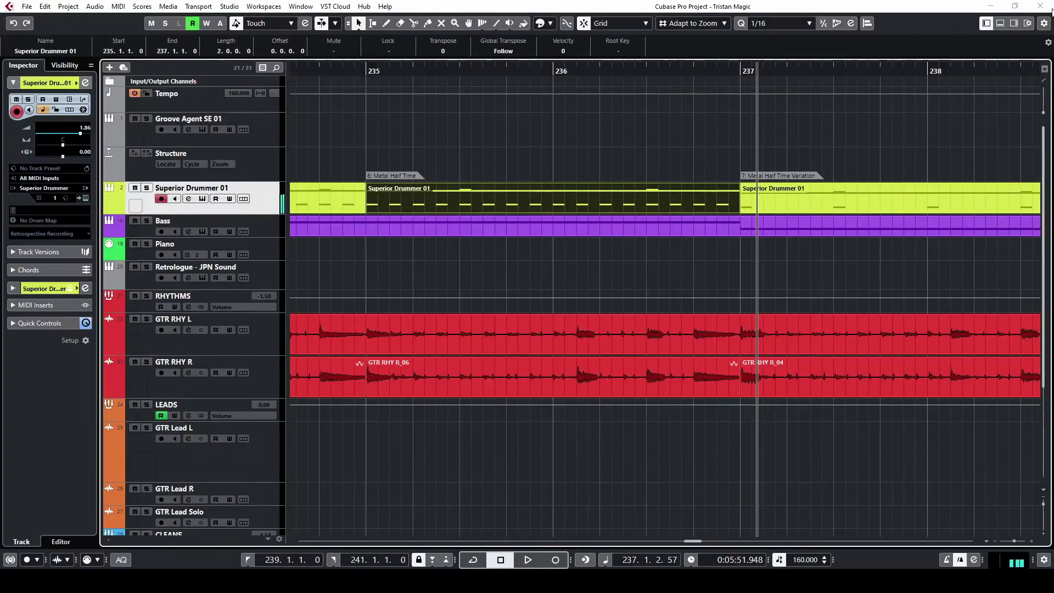
# Open the Metal Half Time Variation drum part in the Drum Editor, examine its kick, snare and China R notes, and play it from bar 237
pyautogui.press('g')
pyautogui.click(622, 185)
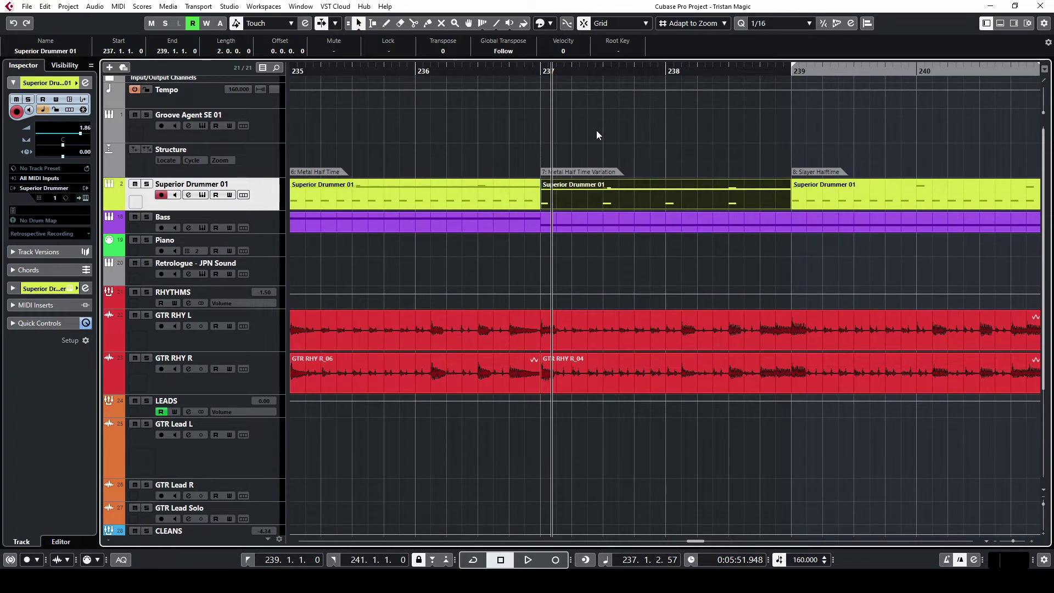
pyautogui.press('Return')
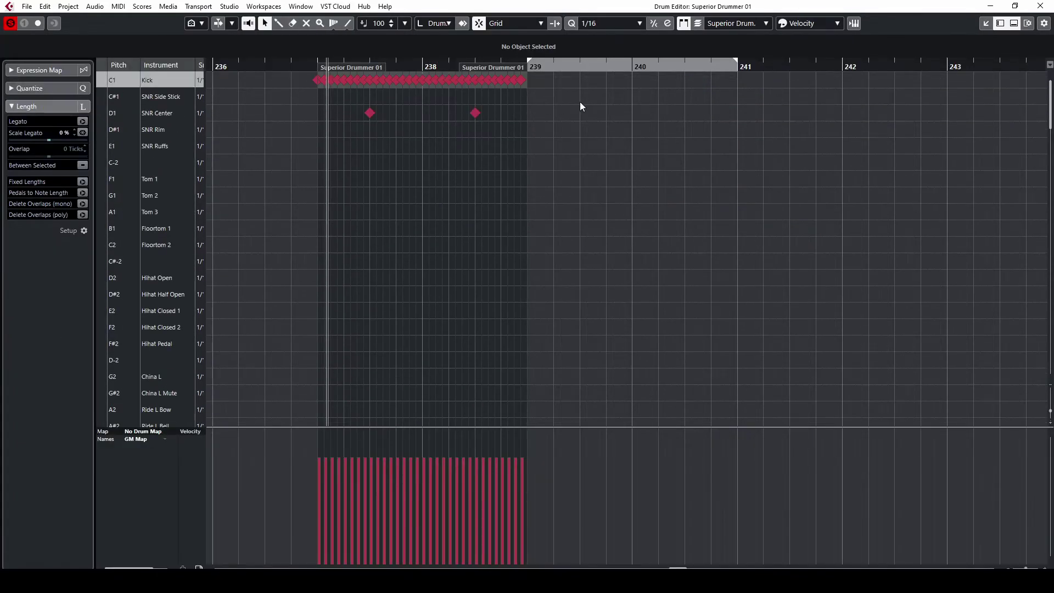
pyautogui.scroll(-10, 375, 141)
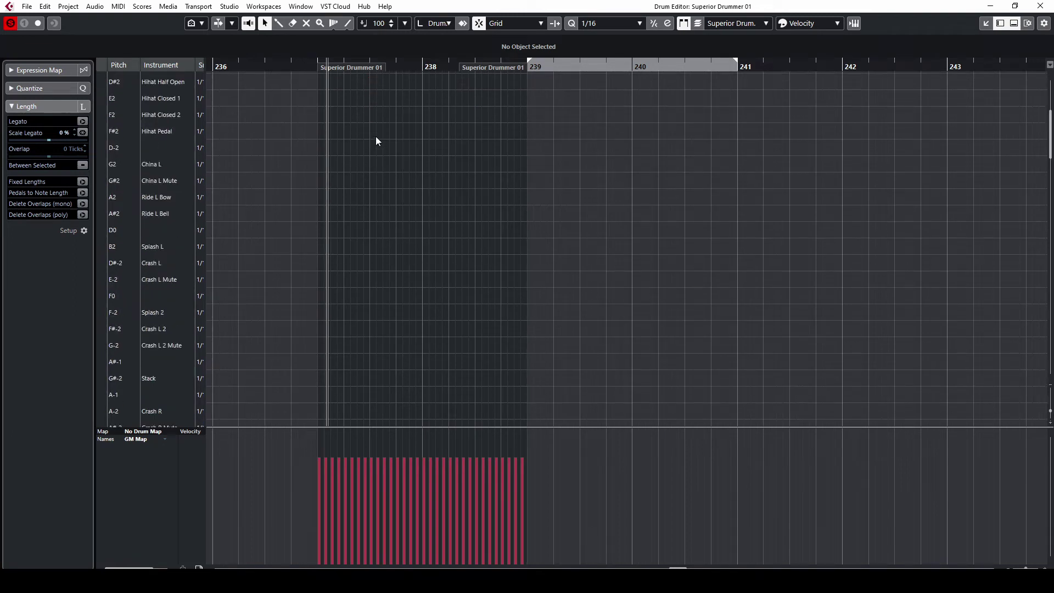
pyautogui.scroll(5, 383, 200)
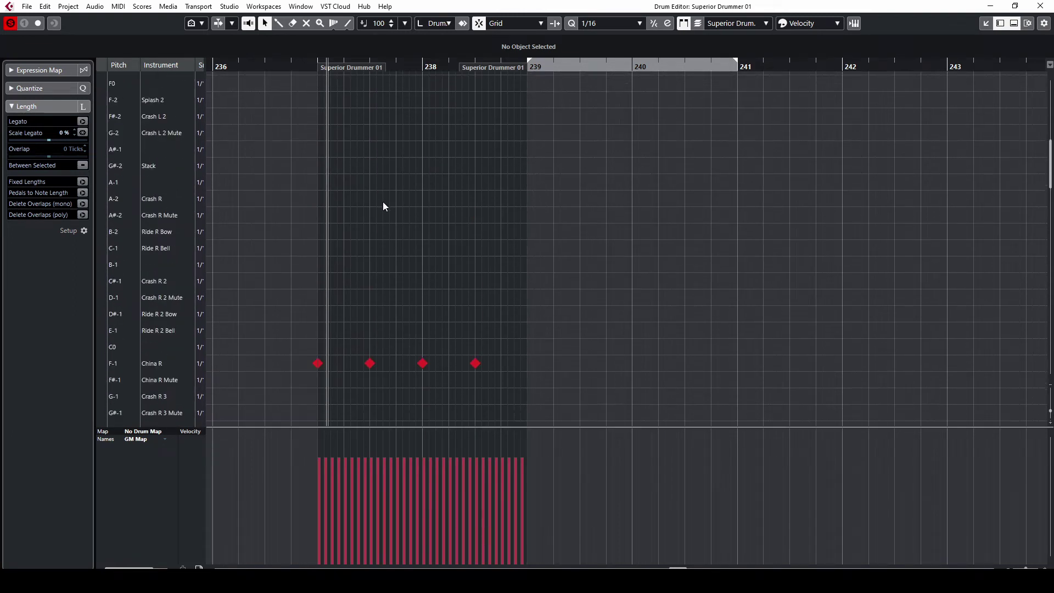
pyautogui.scroll(-2, 370, 255)
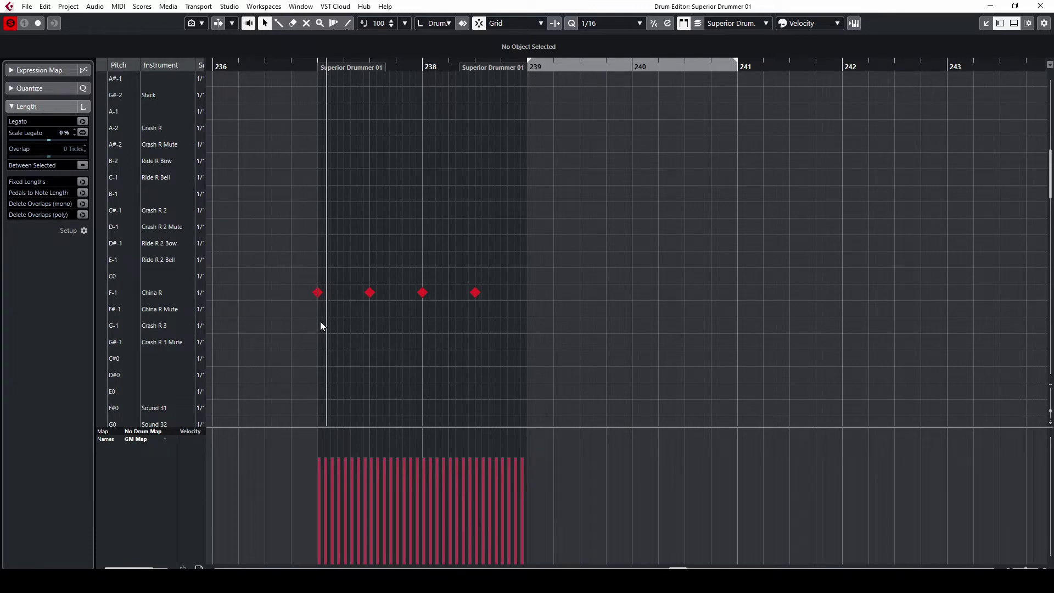
pyautogui.click(318, 64)
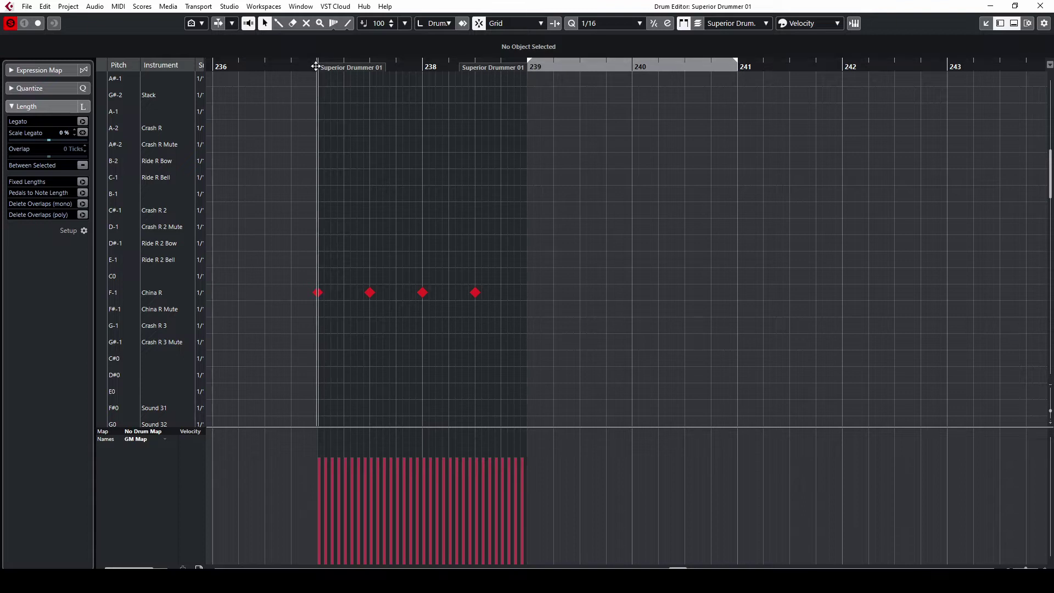
pyautogui.press('space')
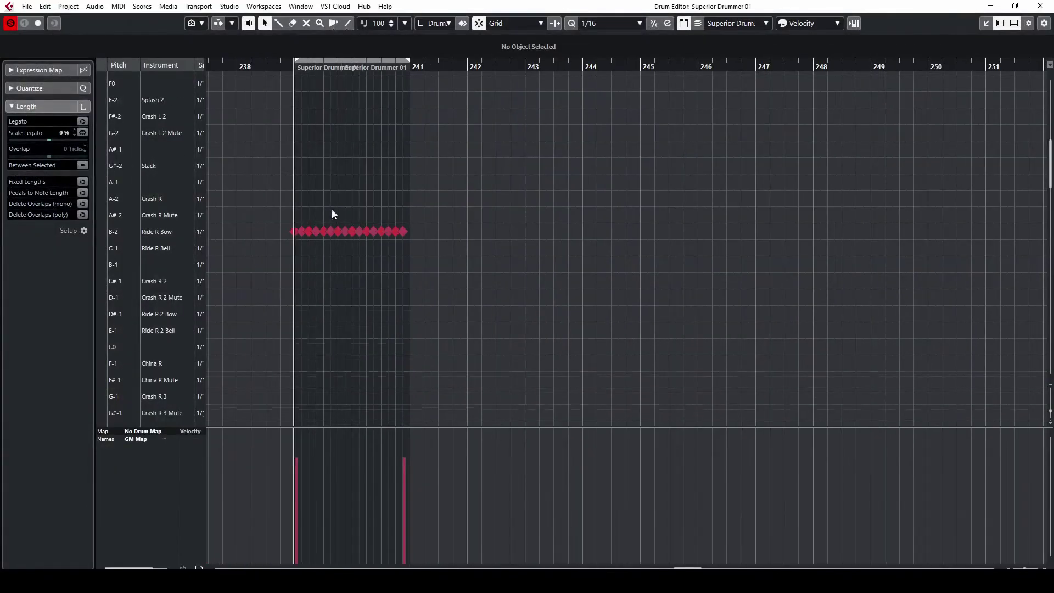
# Examine the kick, snare and ride notes of the Slayer Halftime part, selecting the snare hit at bar 240
pyautogui.press('h')
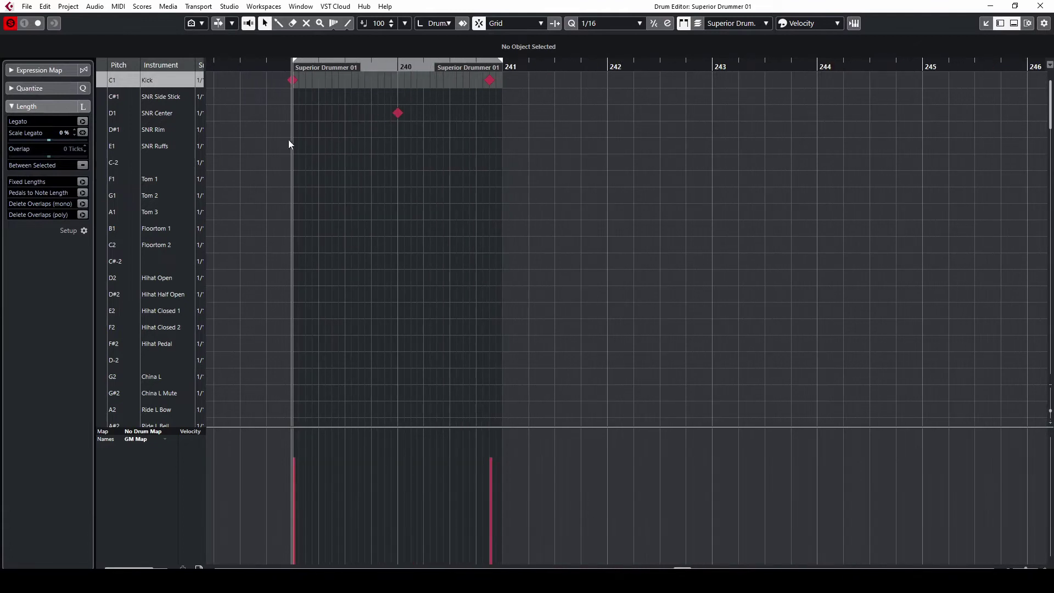
pyautogui.press('h')
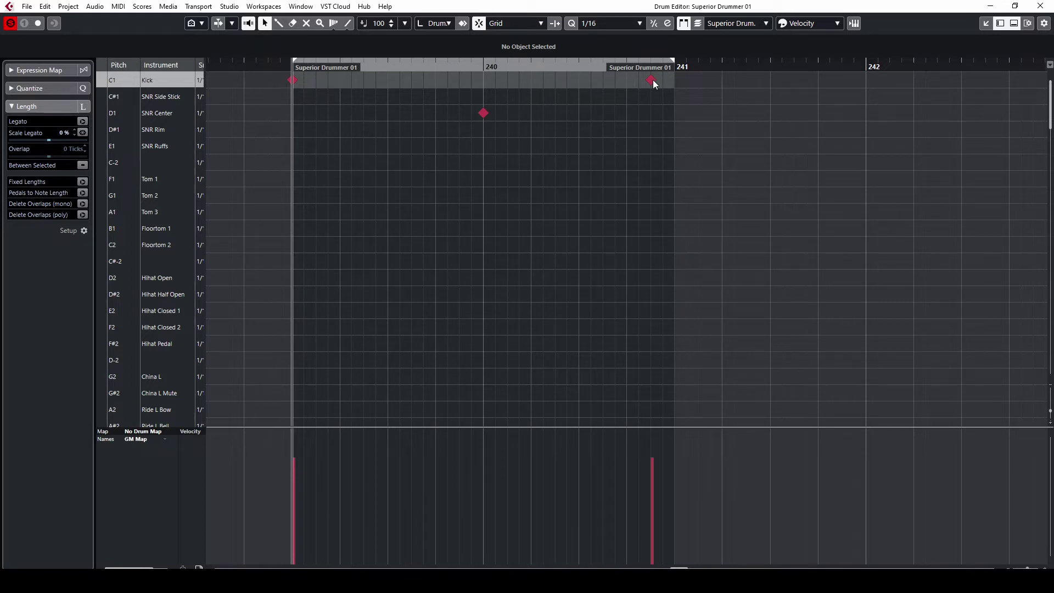
pyautogui.click(482, 113)
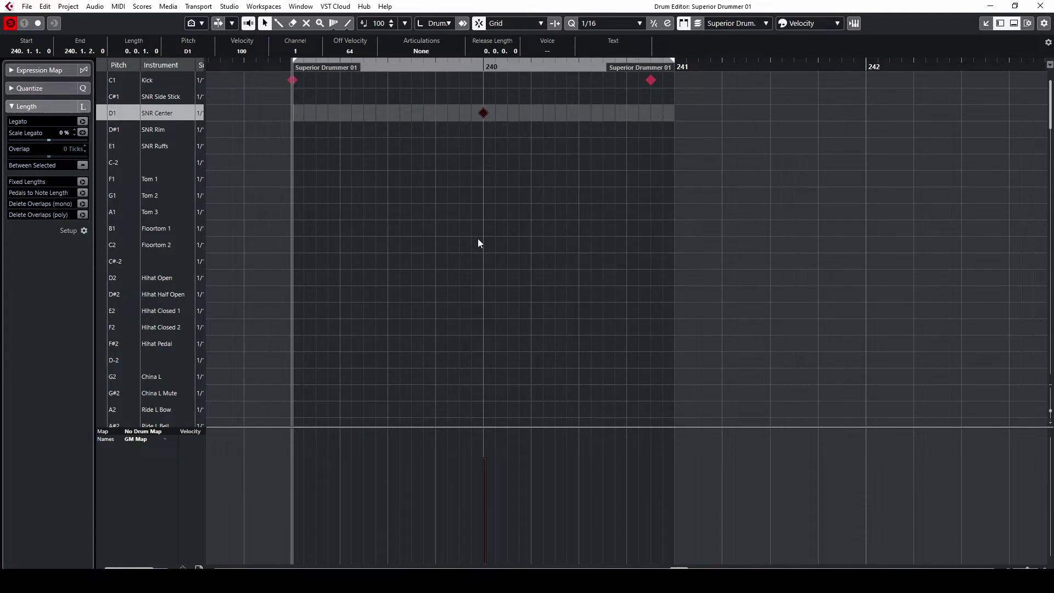
pyautogui.scroll(-10, 478, 242)
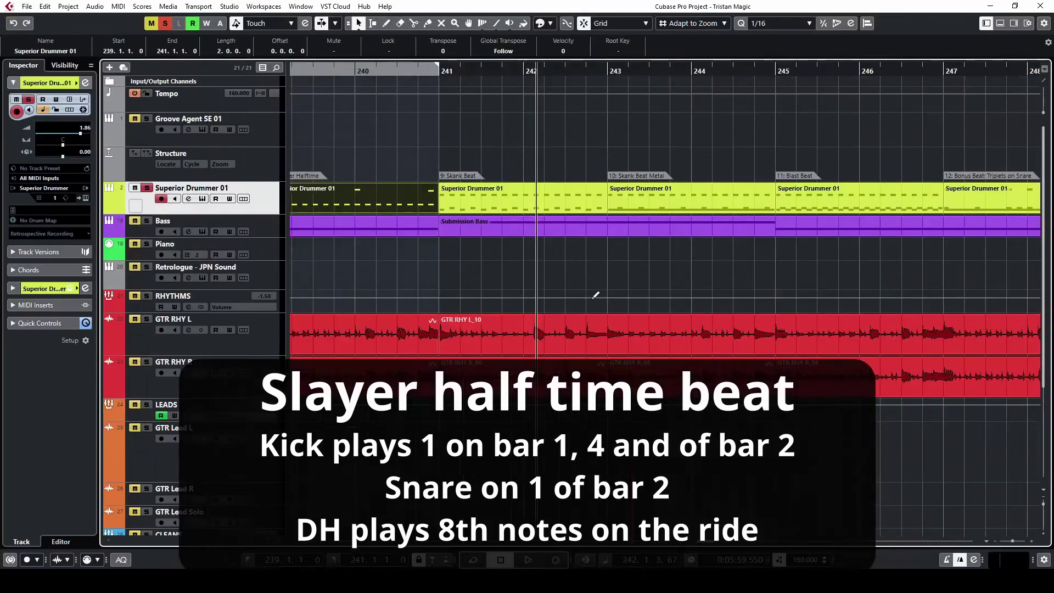
# Review the Skank Beat drum part in the Drum Editor, with the playhead moved to bar 241, and close the editor
pyautogui.click(473, 199)
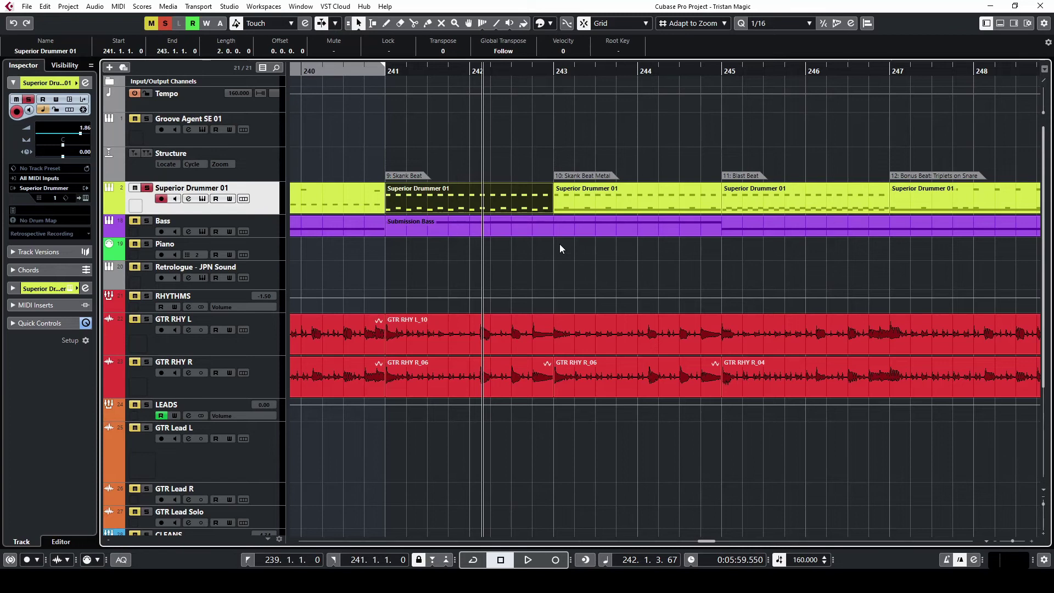
pyautogui.press('l')
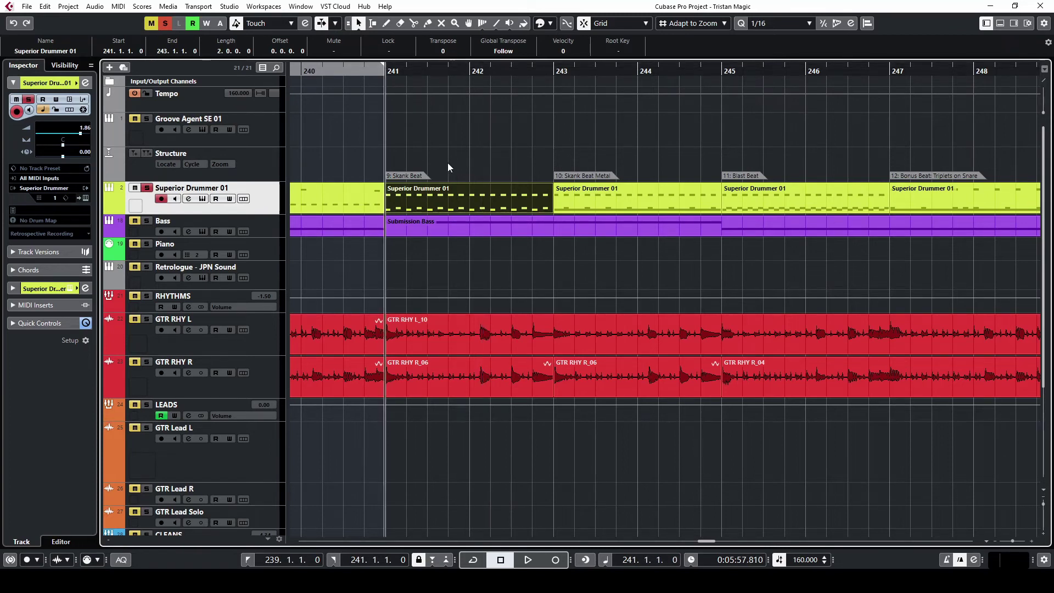
pyautogui.press('Return')
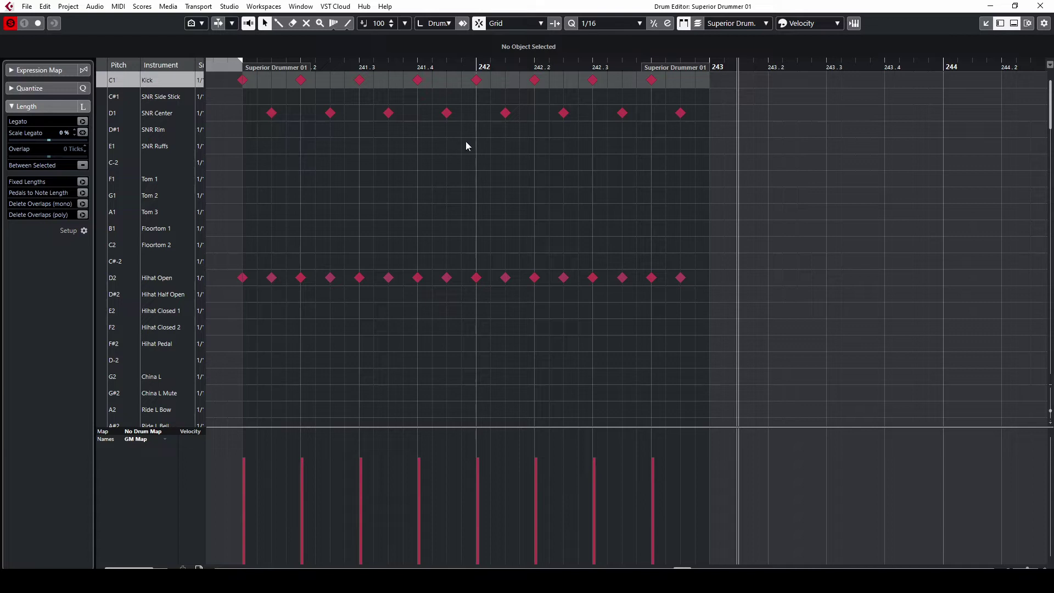
pyautogui.click(1039, 6)
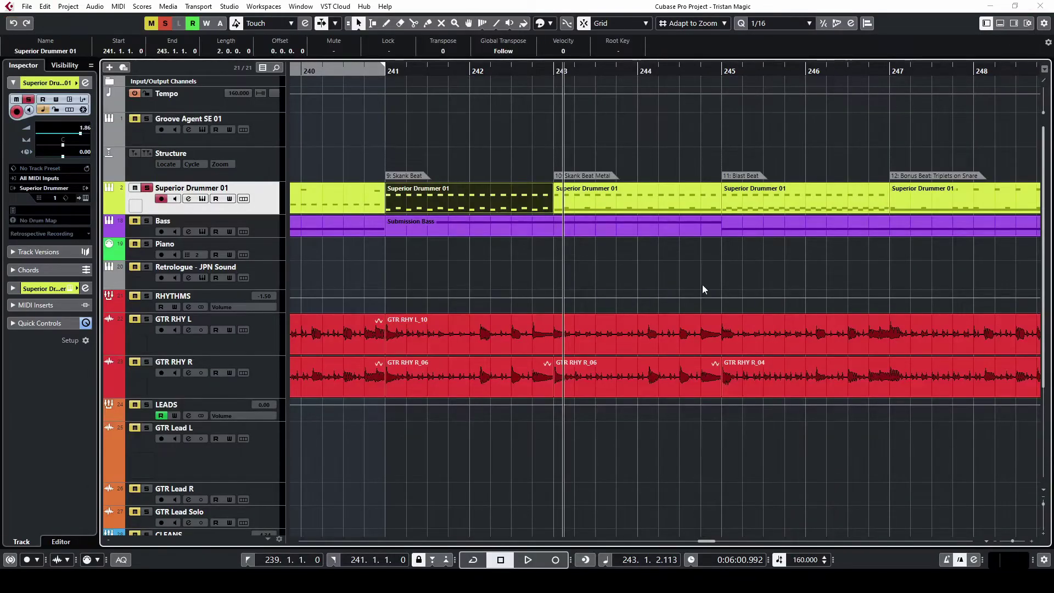
# Open the Skank Beat Metal drum part in the Drum Editor and move the playhead to its start at bar 243
pyautogui.hscroll(2, 702, 285)
pyautogui.click(555, 199)
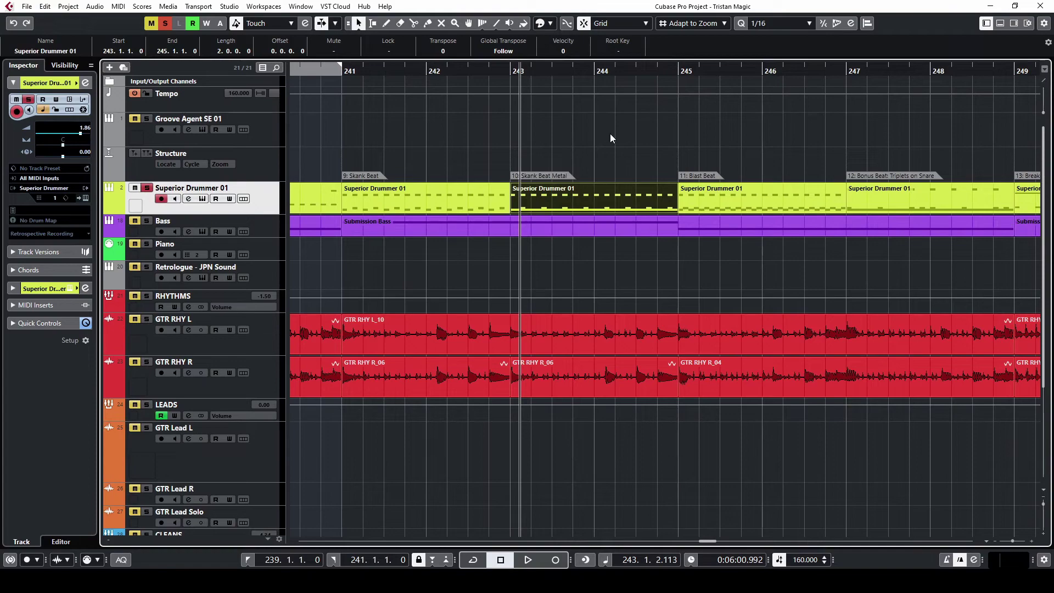
pyautogui.press('Return')
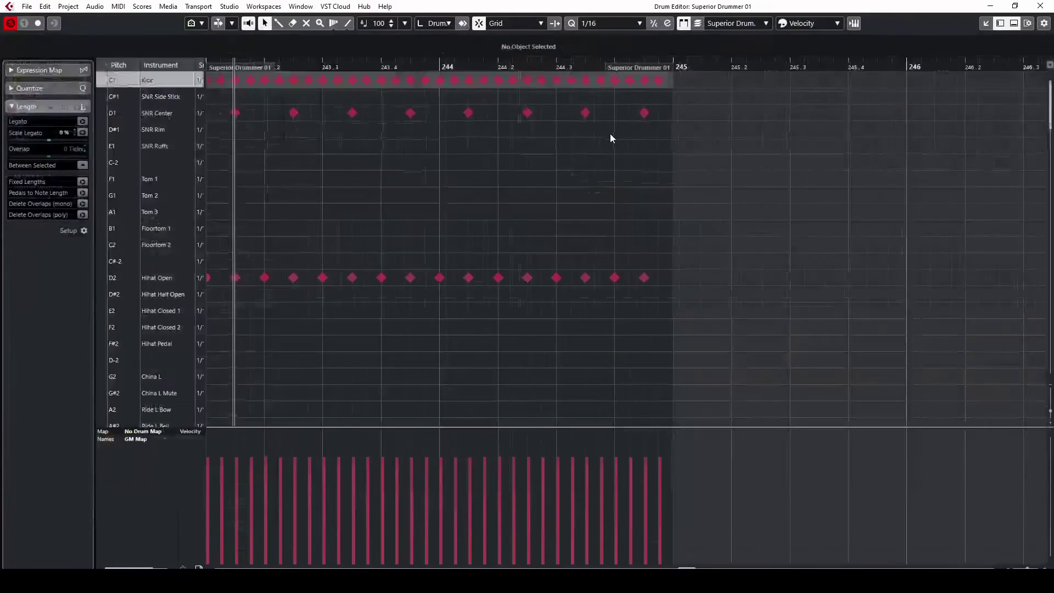
pyautogui.click(250, 63)
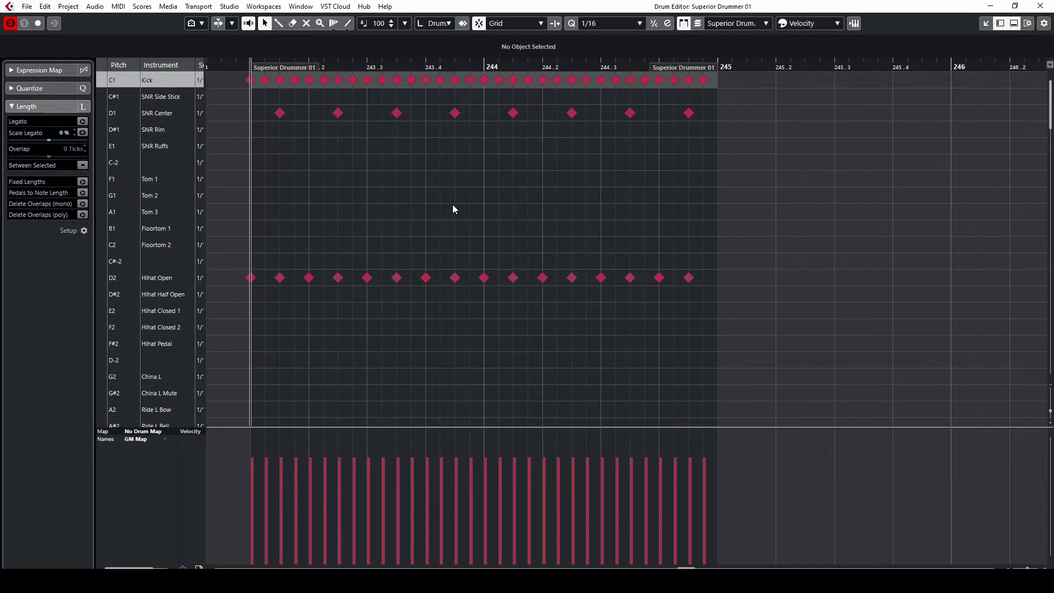
# Play the Skank Beat Metal part from bar 243, and play the blast beat part from its start at bar 245
pyautogui.press('space')
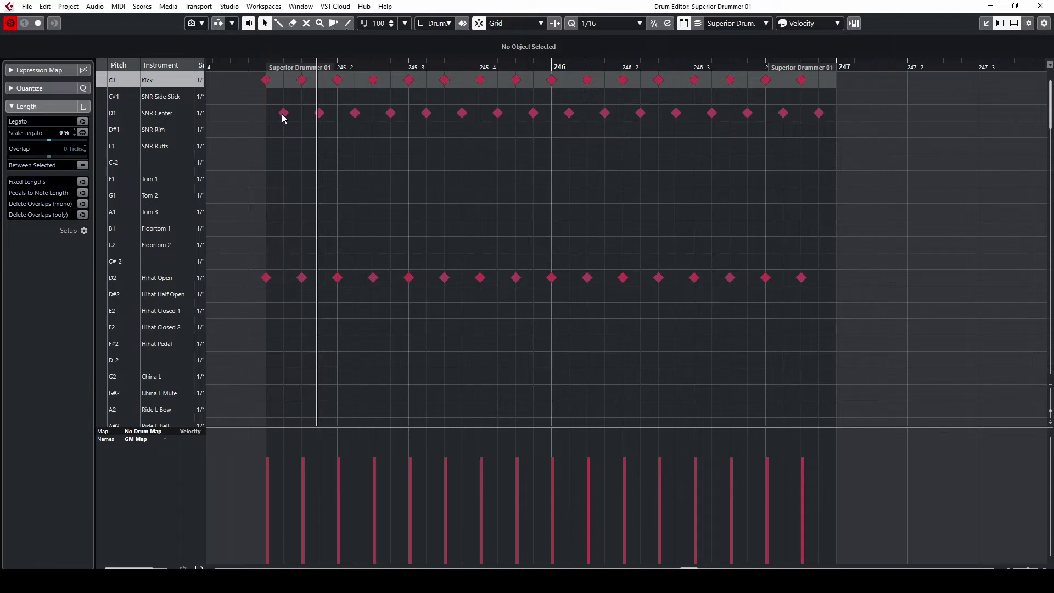
pyautogui.moveTo(257, 66); pyautogui.dragTo(307, 104)
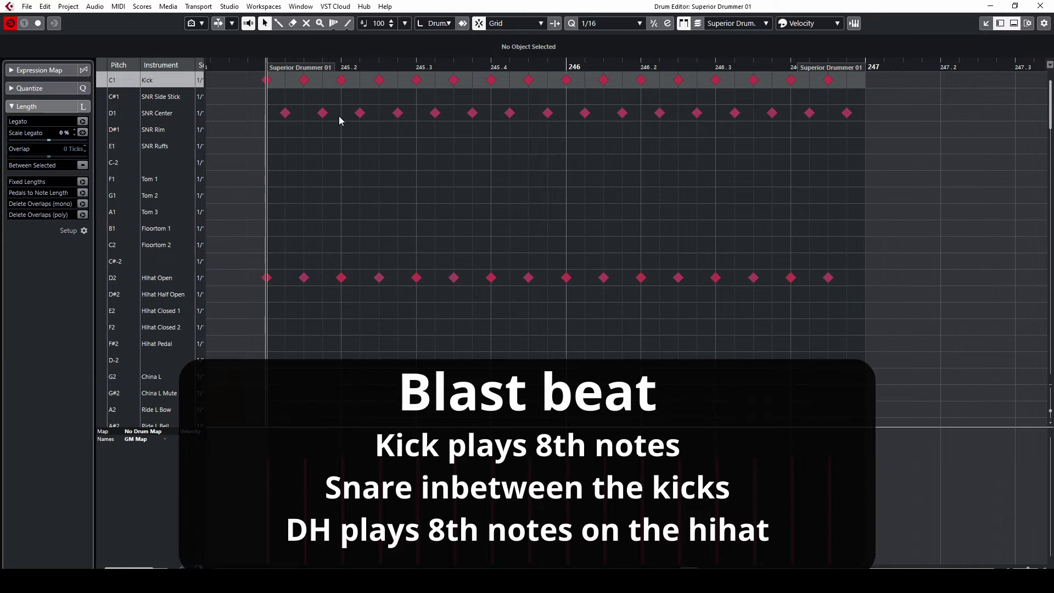
pyautogui.press('space')
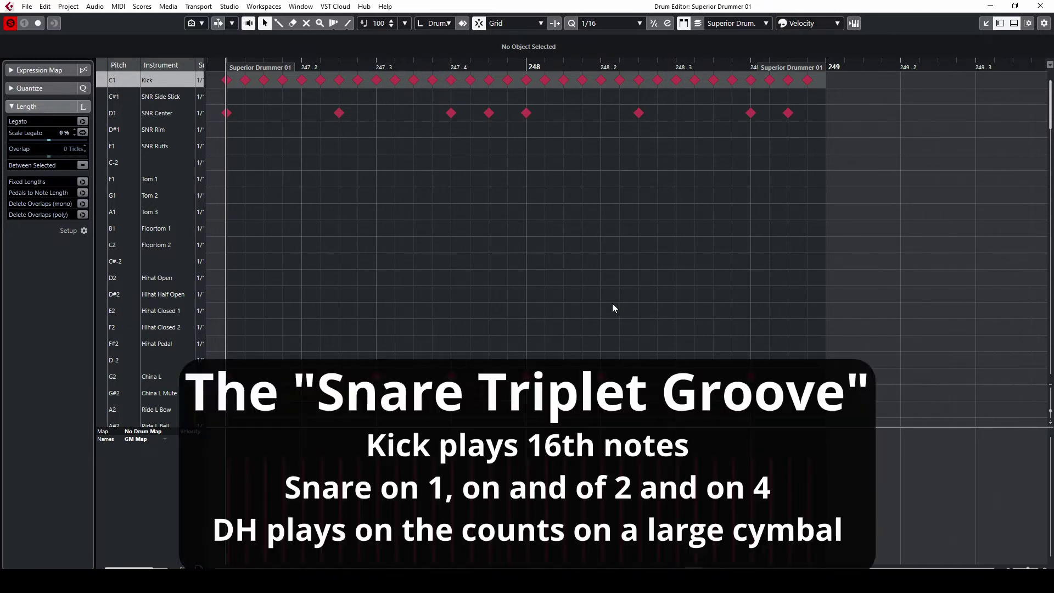
# Play the Triplets on Snare bonus beat from bar 247 and close the Drum Editor
pyautogui.press('space')
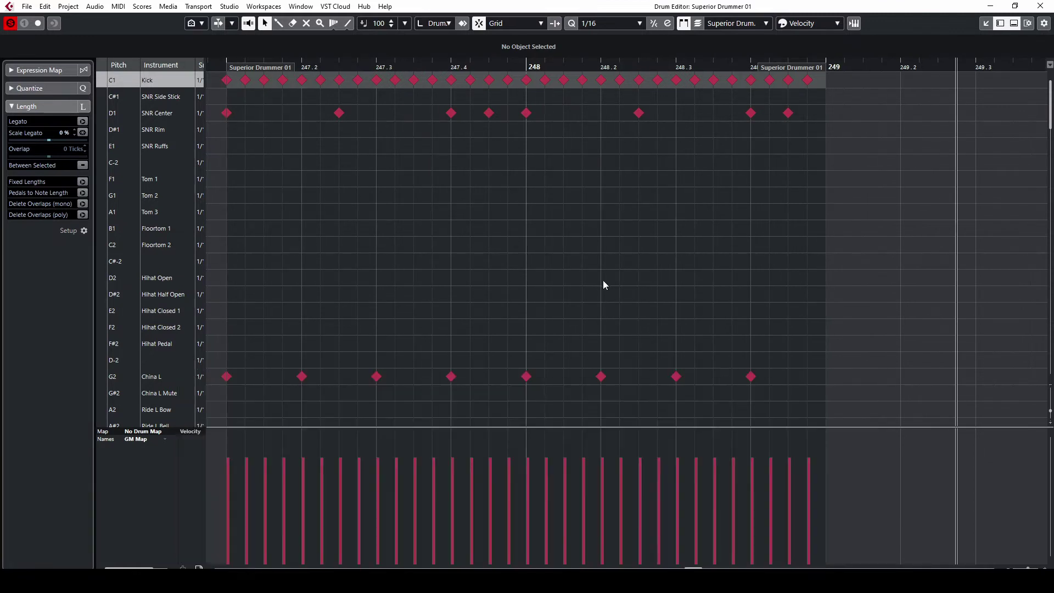
pyautogui.click(1039, 6)
# Open the Breakdown Beat part in the Drum Editor, examine its kick, snare and China R notes, and play it from bar 249
pyautogui.hscroll(2, 708, 288)
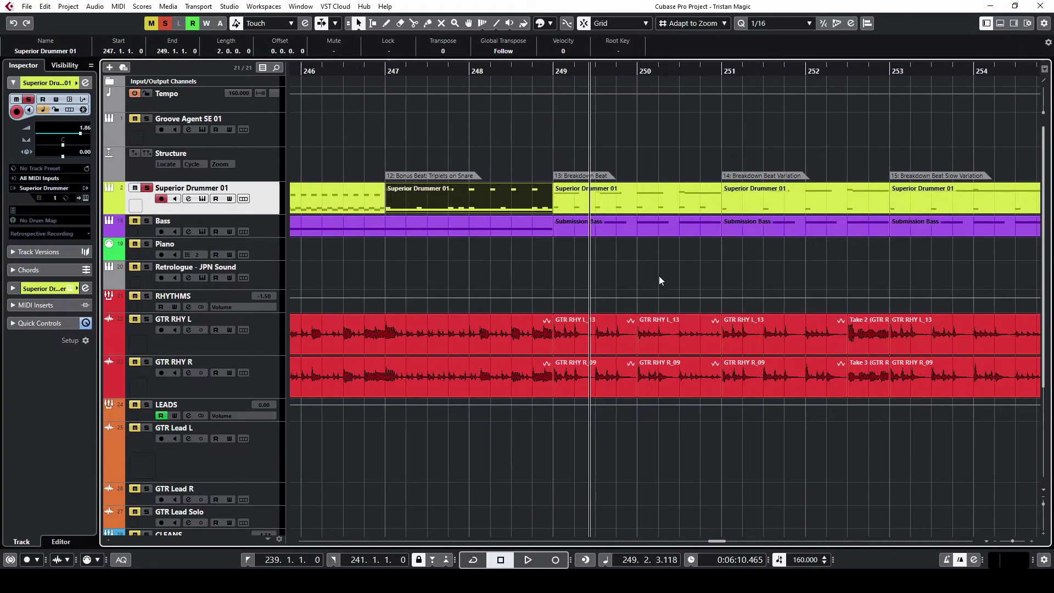
pyautogui.click(553, 71)
pyautogui.click(626, 207)
pyautogui.doubleClick(626, 207)
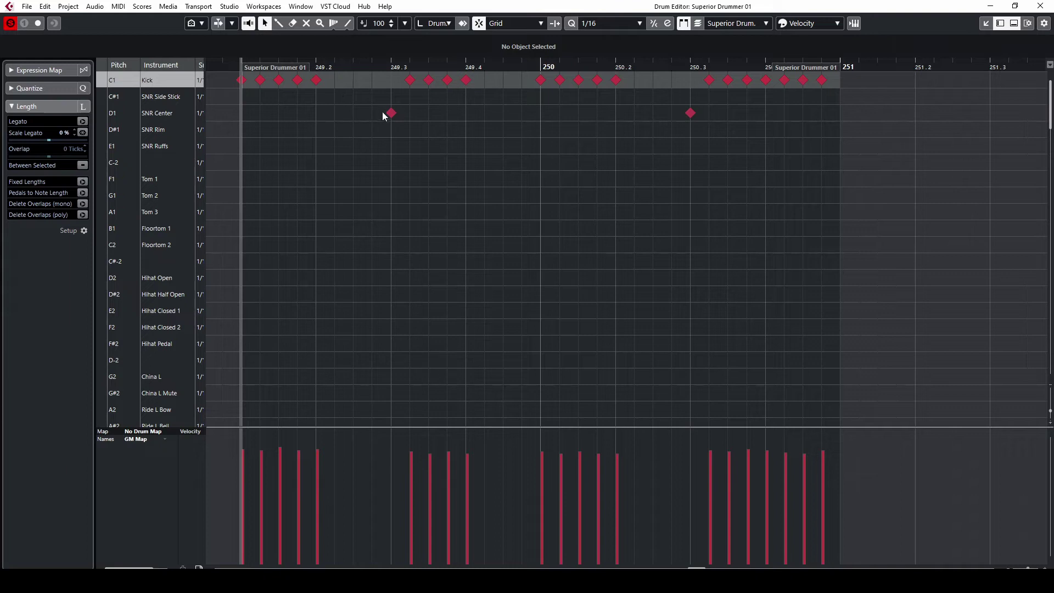
pyautogui.scroll(-7, 451, 185)
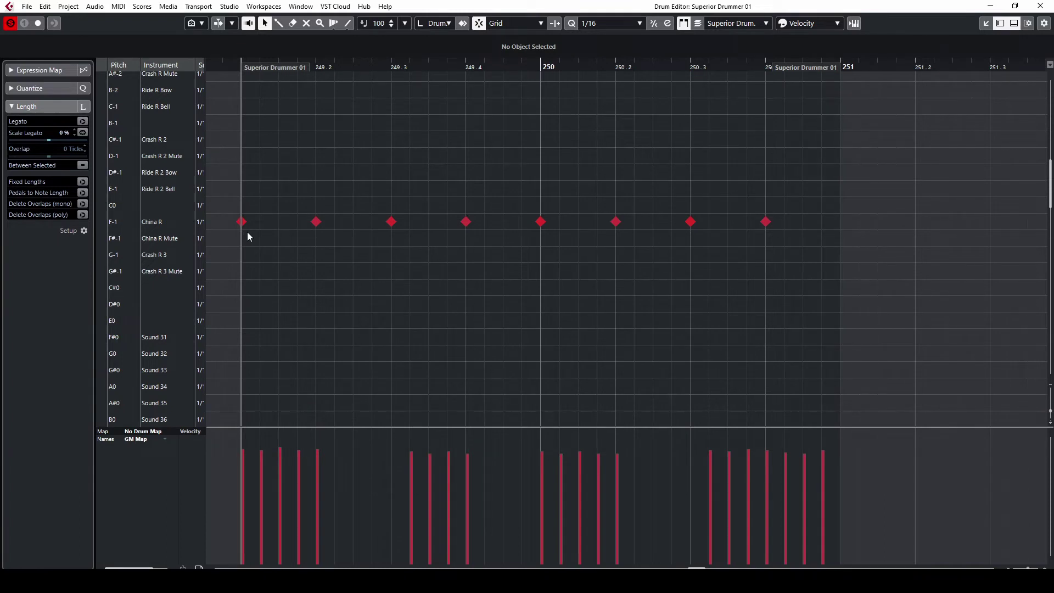
pyautogui.press('space')
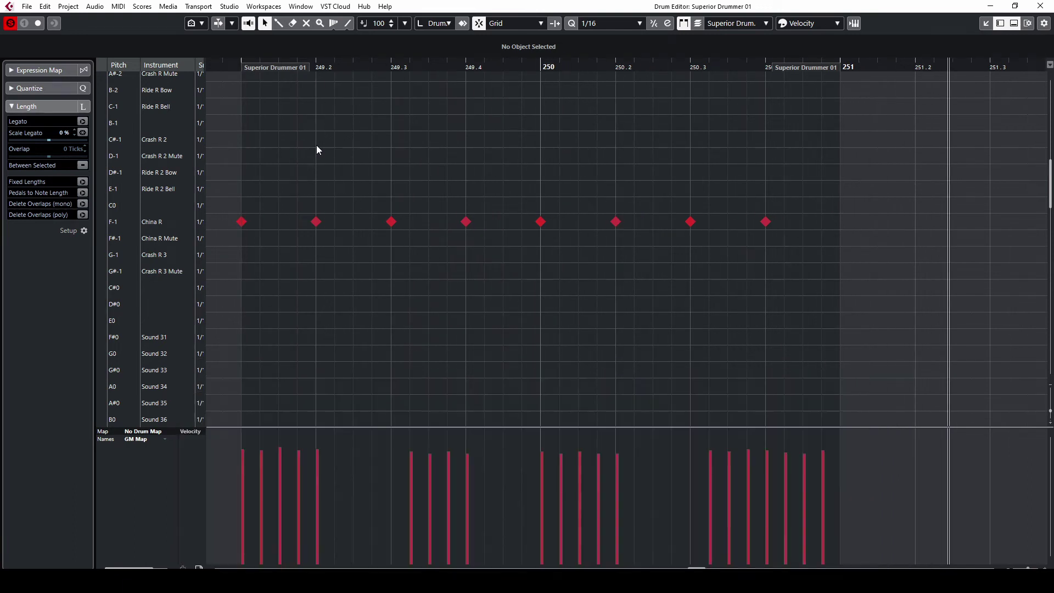
pyautogui.click(1040, 6)
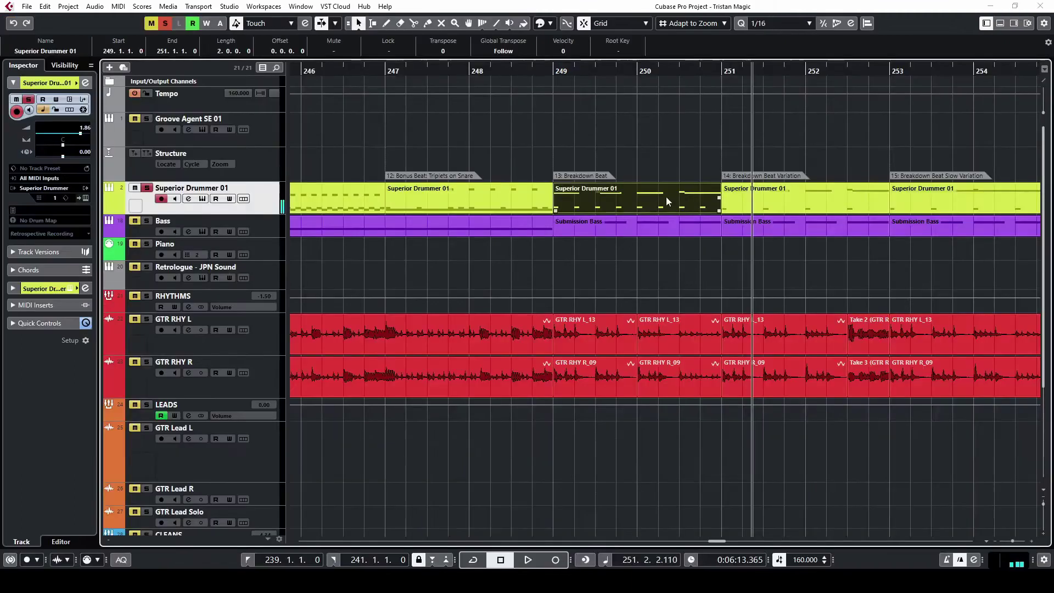
# Open the Breakdown Beat Variation part in the Drum Editor, examine its kick, snare and Crash L notes, and play it from bar 251
pyautogui.hscroll(5, 800, 177)
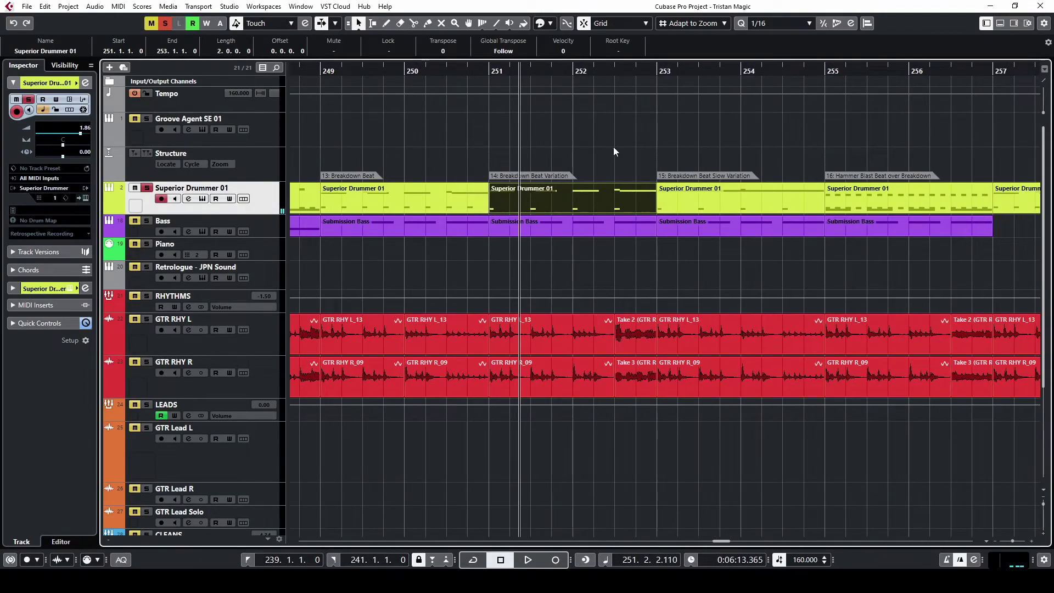
pyautogui.press('Return')
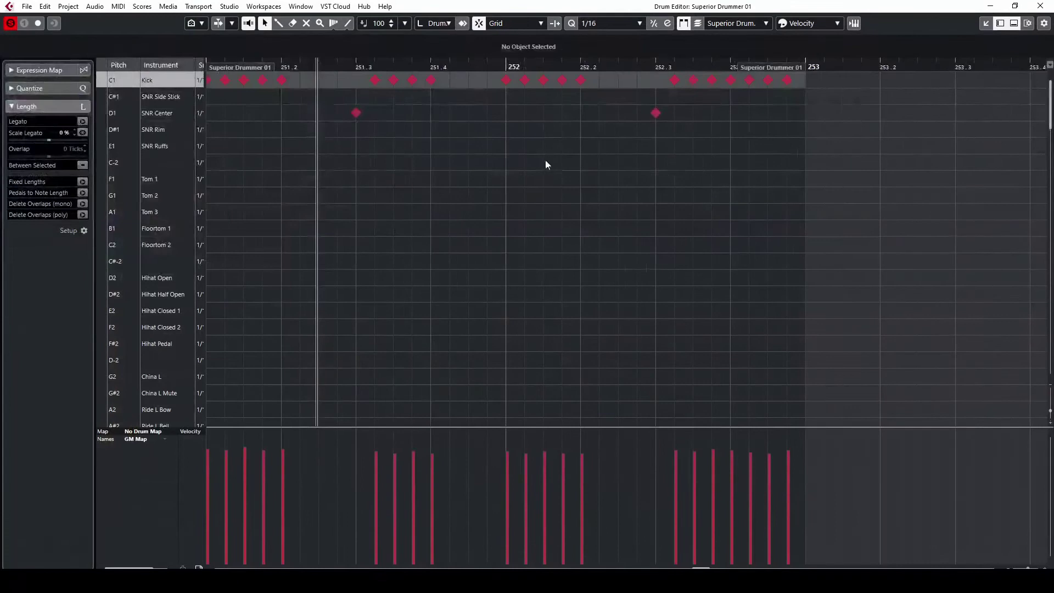
pyautogui.scroll(-5, 519, 194)
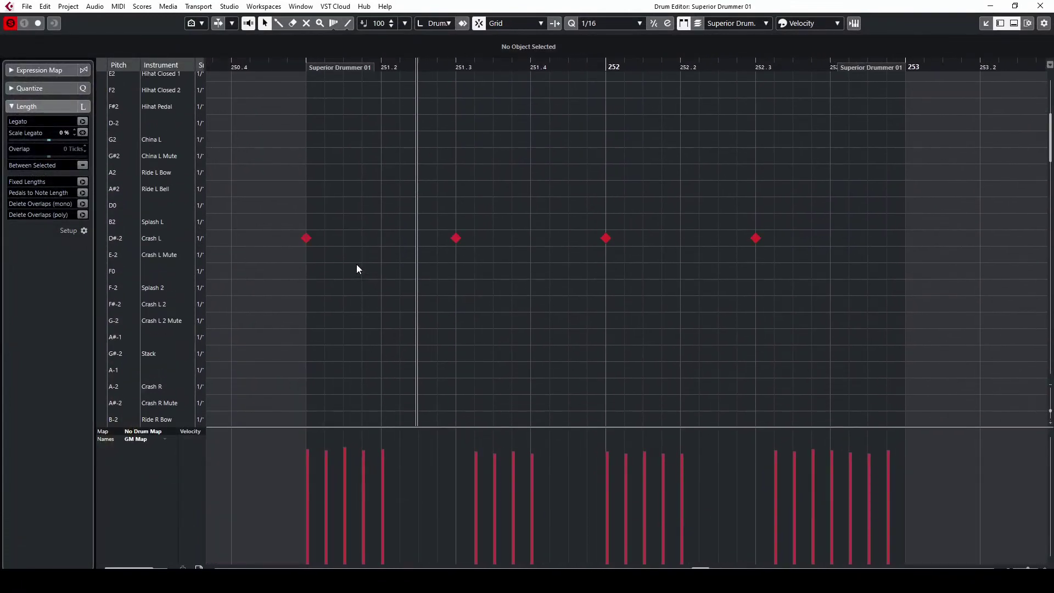
pyautogui.click(304, 67)
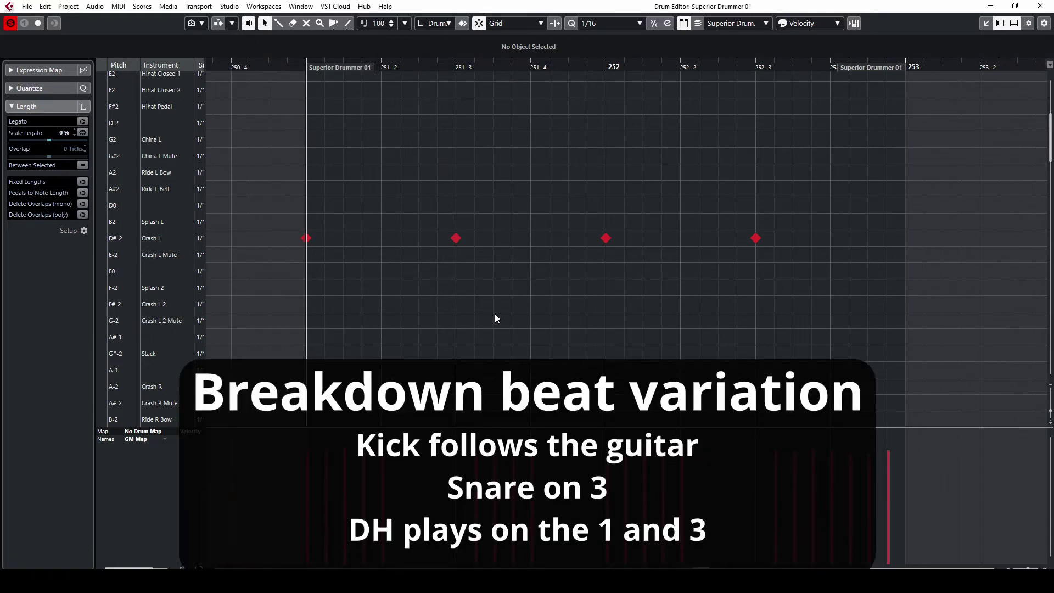
pyautogui.press('space')
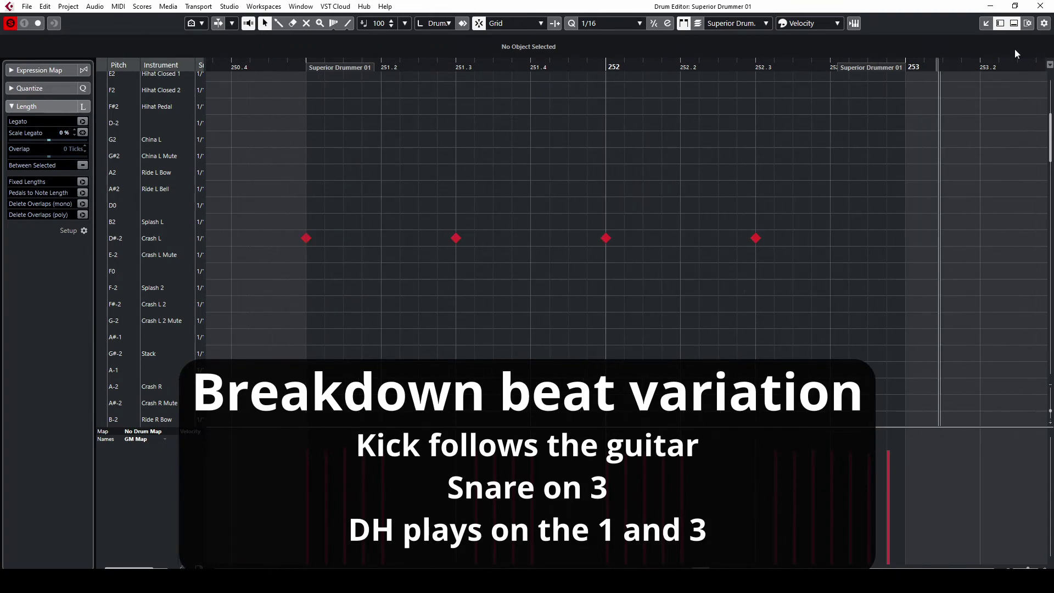
pyautogui.click(1049, 5)
# Review the Breakdown Beat Slow Variation part in the Drum Editor, checking its kick, snare and Crash L notes and playing it from bar 253
pyautogui.click(467, 205)
pyautogui.click(374, 75)
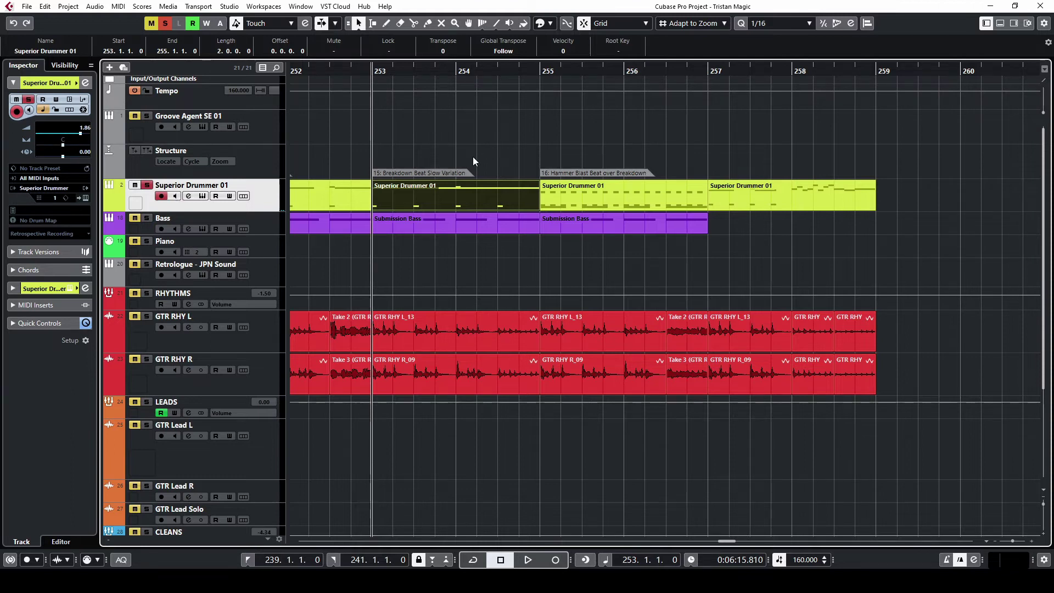
pyautogui.press('Return')
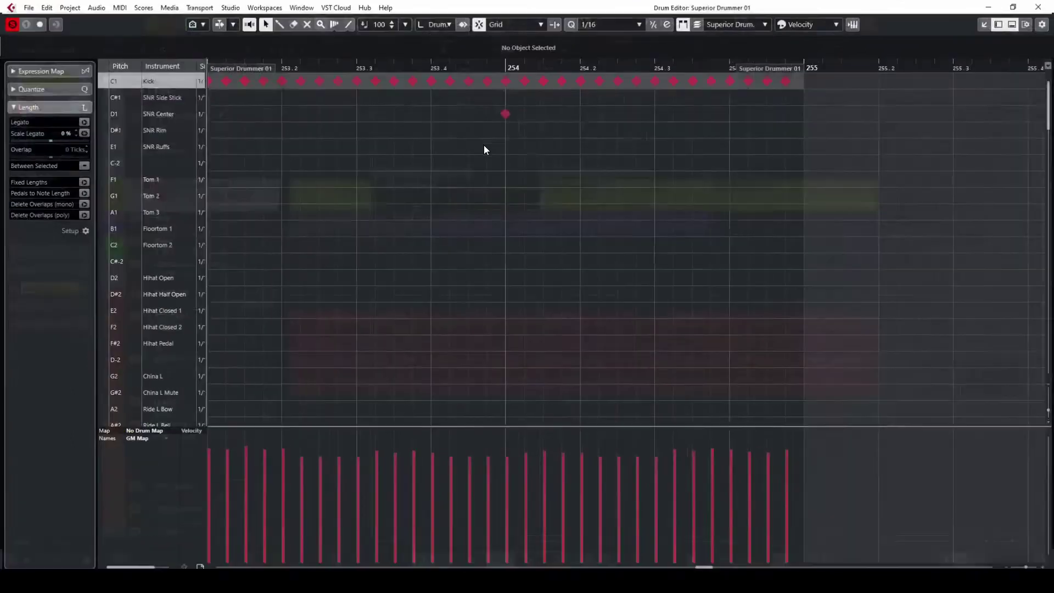
pyautogui.hscroll(-2, 477, 198)
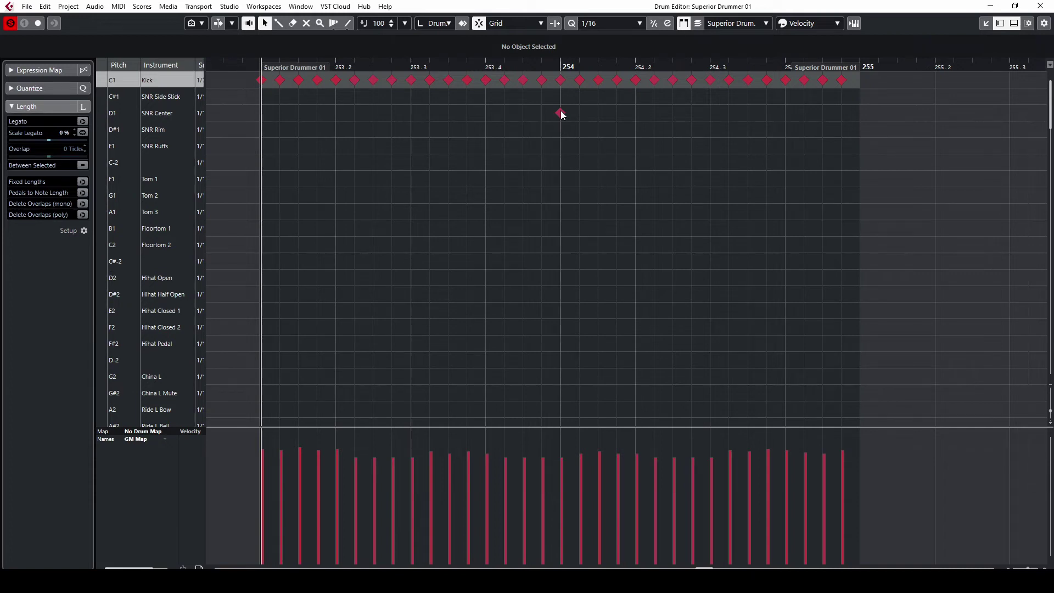
pyautogui.scroll(-5, 576, 203)
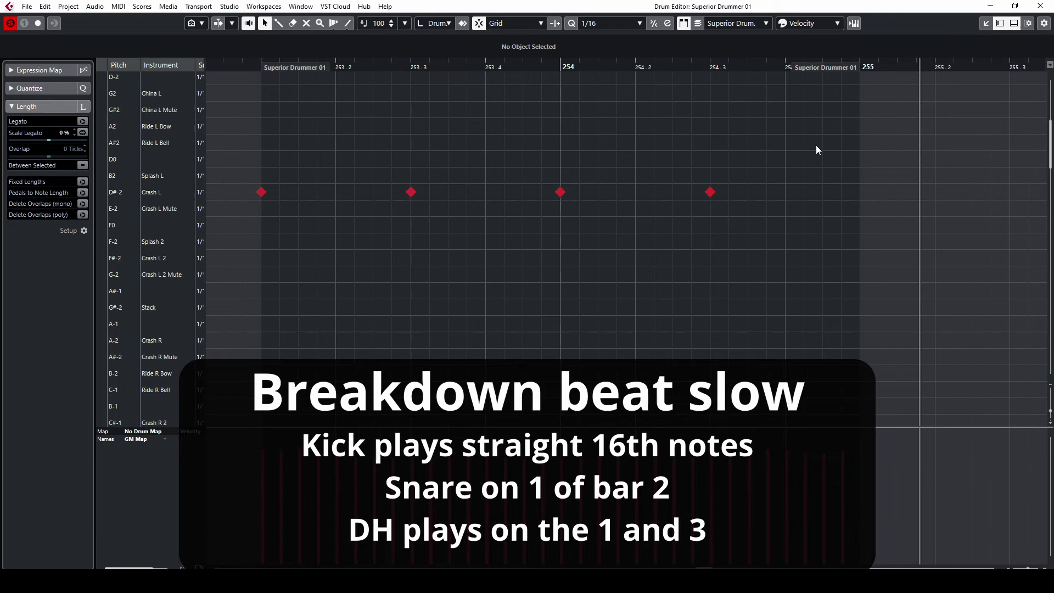
pyautogui.click(1040, 6)
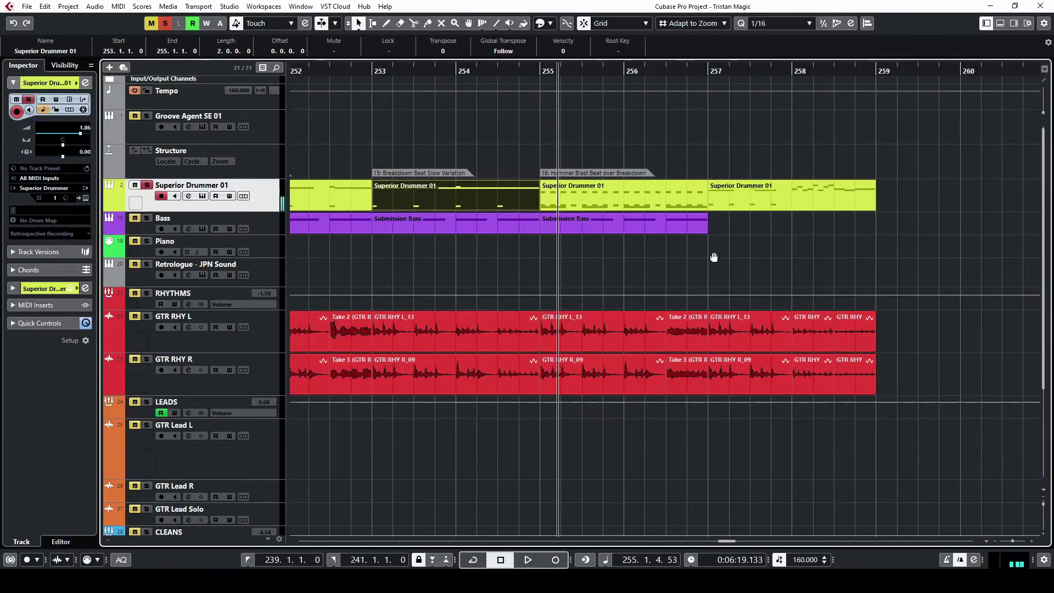
# Select the Hammer Blast Beat over Breakdown drum part starting at bar 255
pyautogui.click(484, 203)
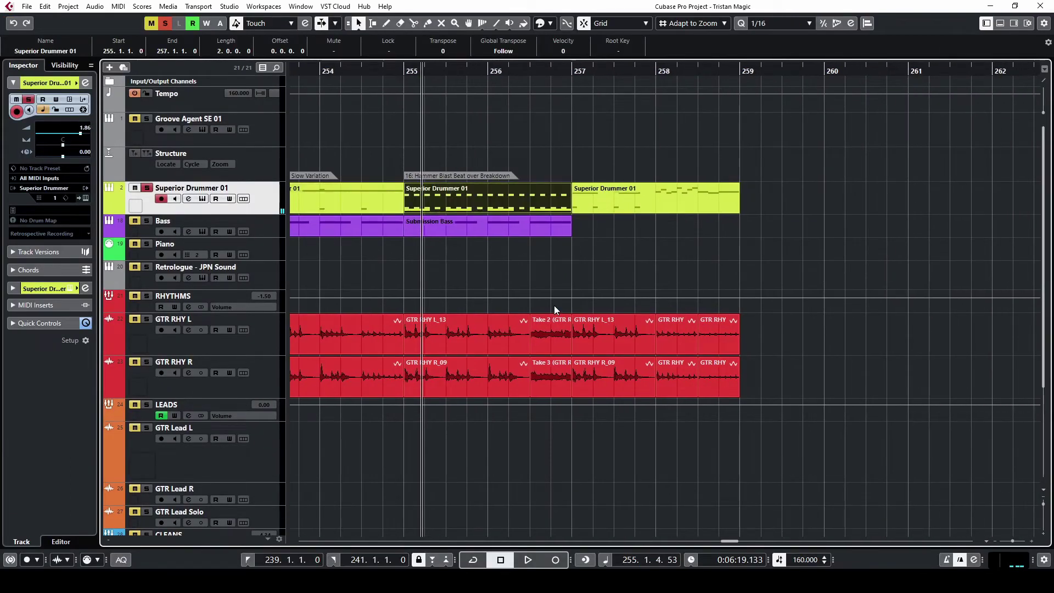